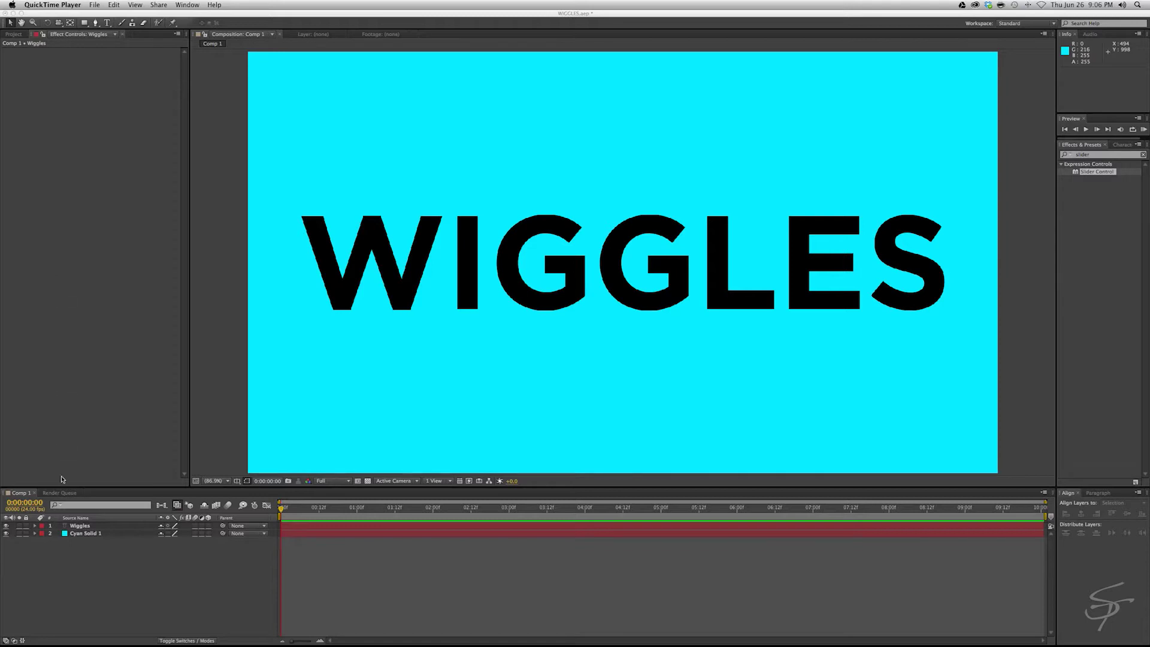
# Step: Bring After Effects forward and select the Wiggles text layer in Comp 1
pyautogui.click(86, 526)
pyautogui.click(86, 526)
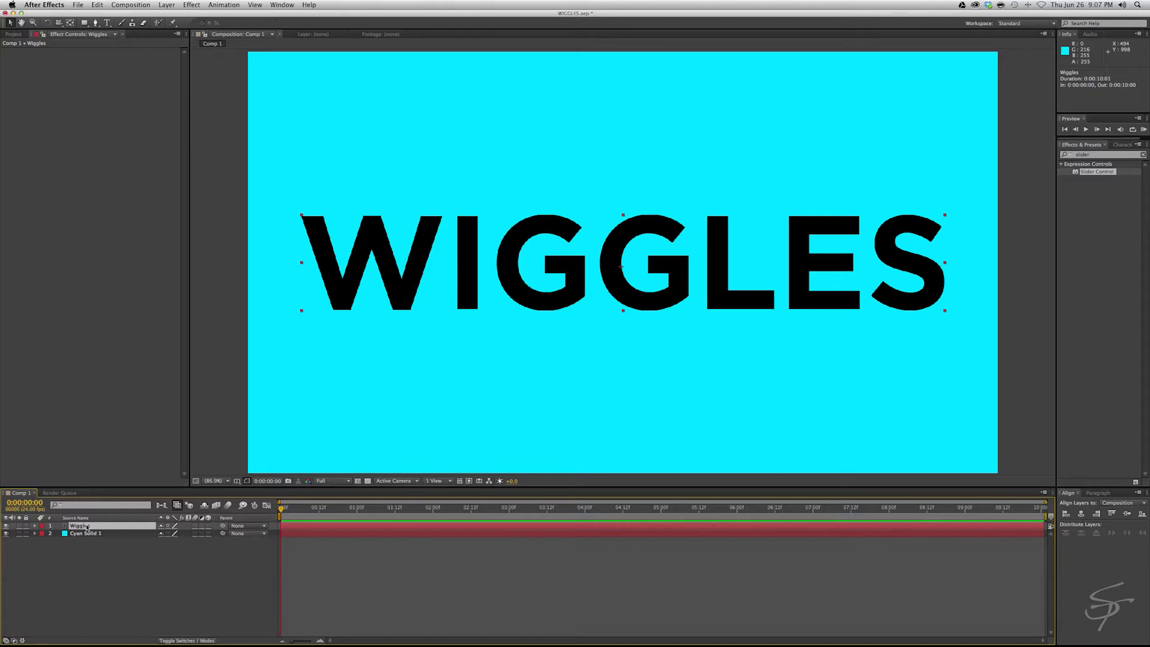
# Step: Add a wiggle(20,30) expression to the Wiggles layer's Position property
pyautogui.press('p')
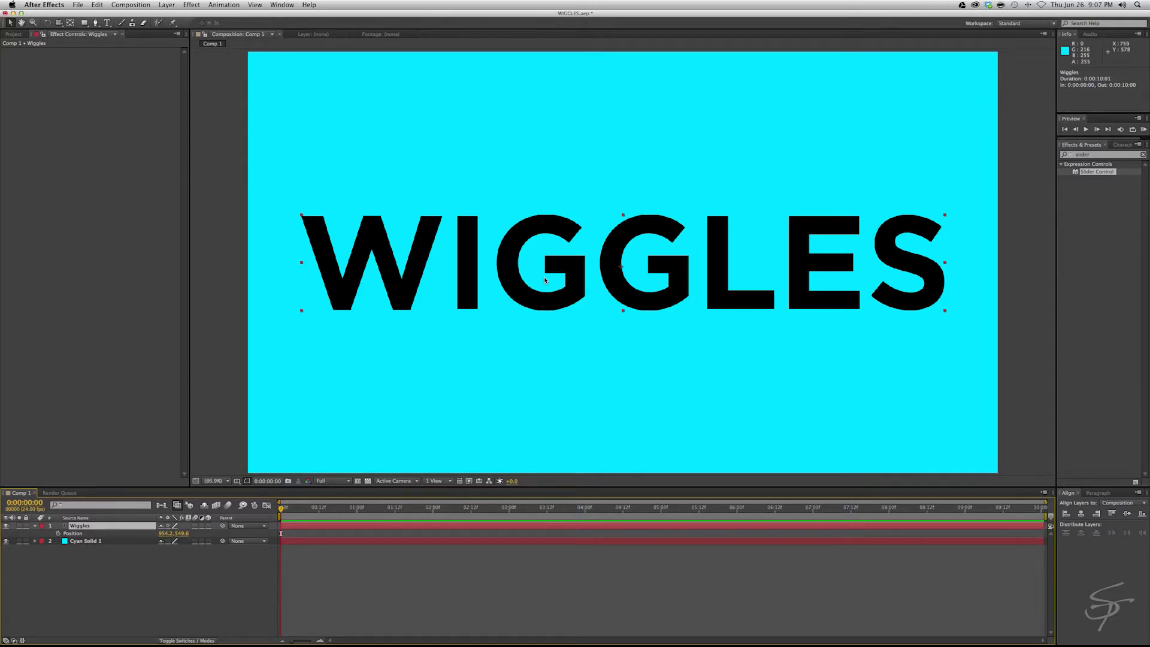
pyautogui.press('super+z')
pyautogui.keyDown('alt'); pyautogui.click(58, 533); pyautogui.keyUp('alt')
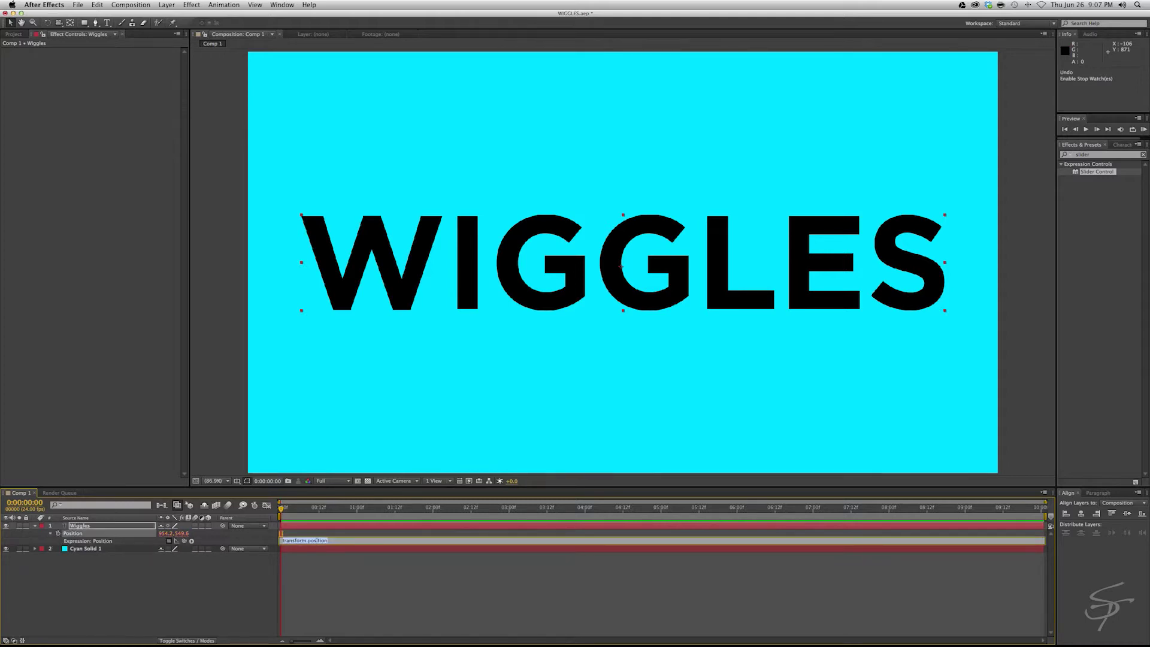
pyautogui.write('wiggle(')
pyautogui.write('20,30)')
pyautogui.click(332, 578)
# Step: Preview the jitter, then change the Position expression to wiggle(2,30) and preview again
pyautogui.press('space')
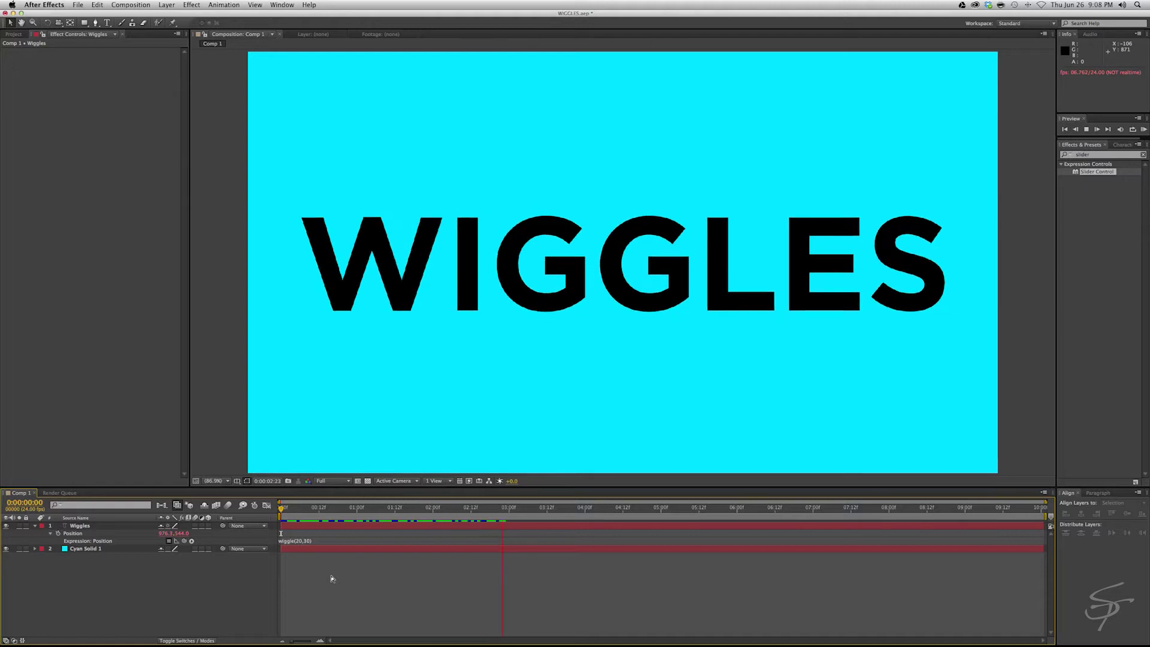
pyautogui.click(300, 541)
pyautogui.click(305, 540)
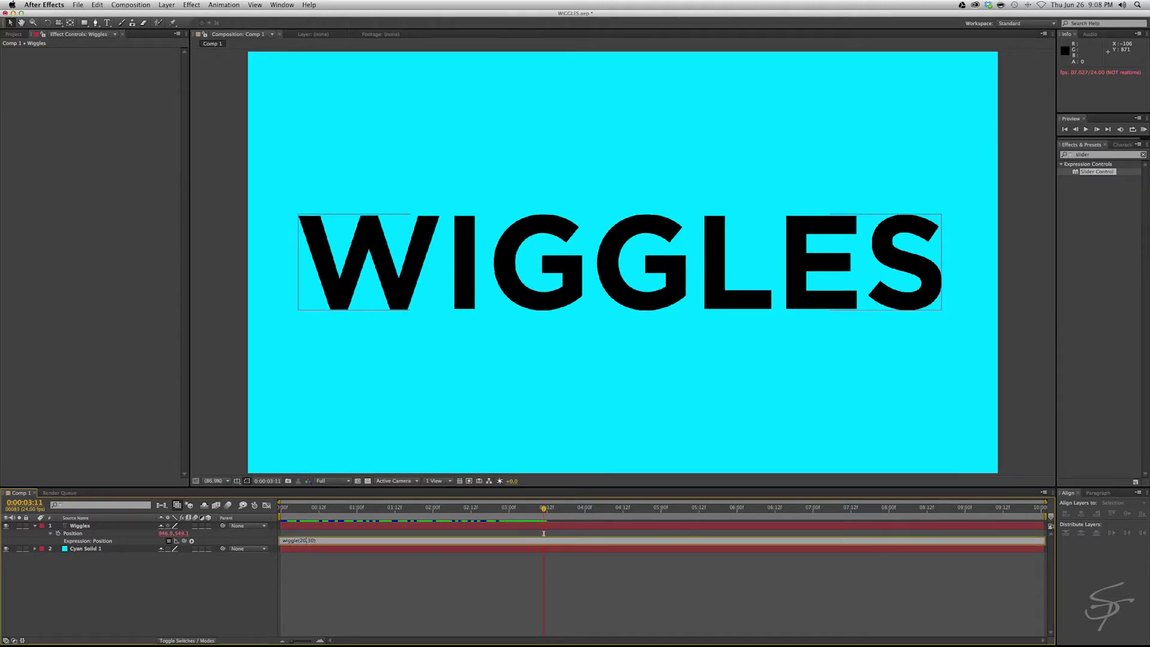
pyautogui.click(403, 566)
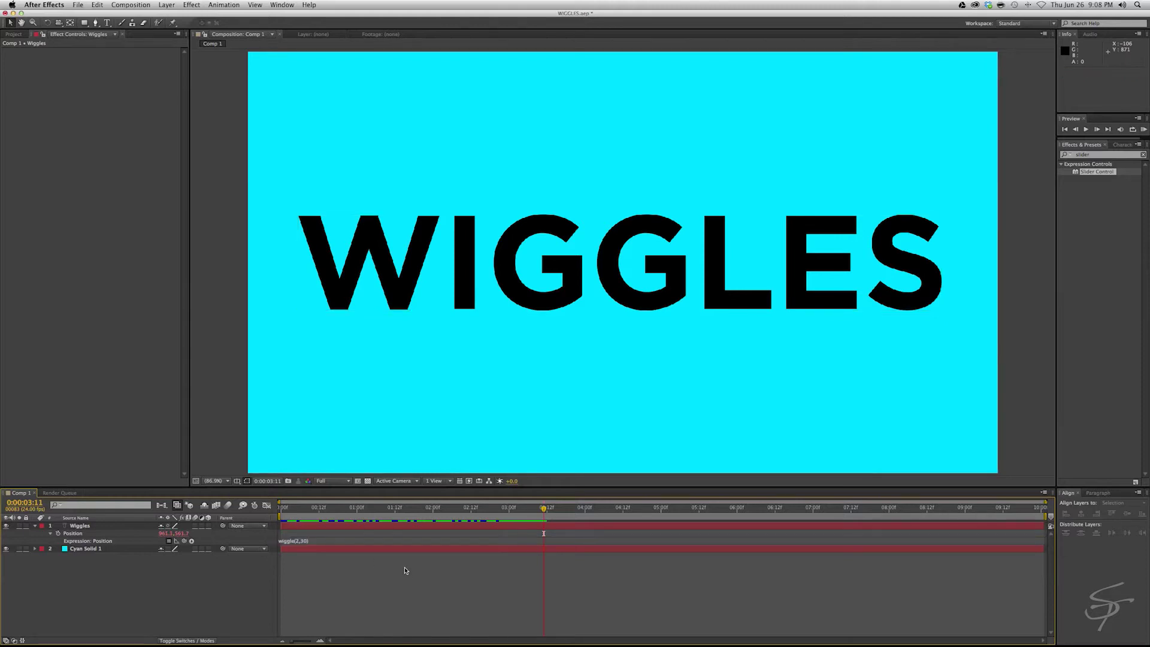
pyautogui.press('space')
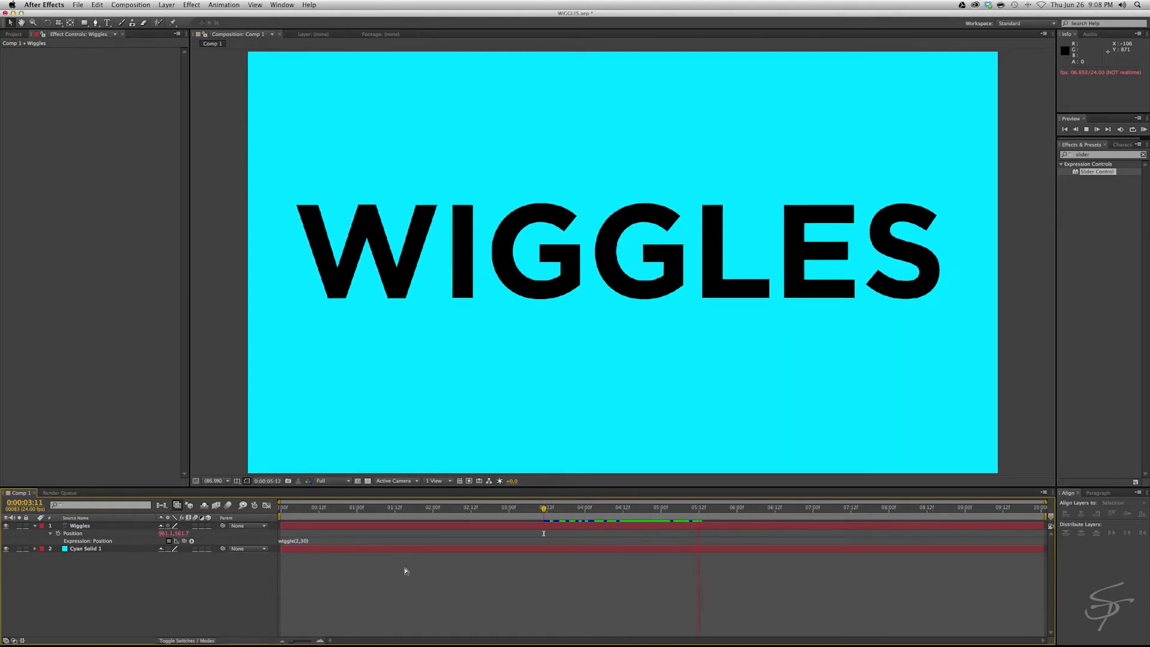
# Step: Edit the expression to wiggle(20,3) and preview the subtler jitter from 0:00:06:16
pyautogui.click(299, 540)
pyautogui.click(309, 547)
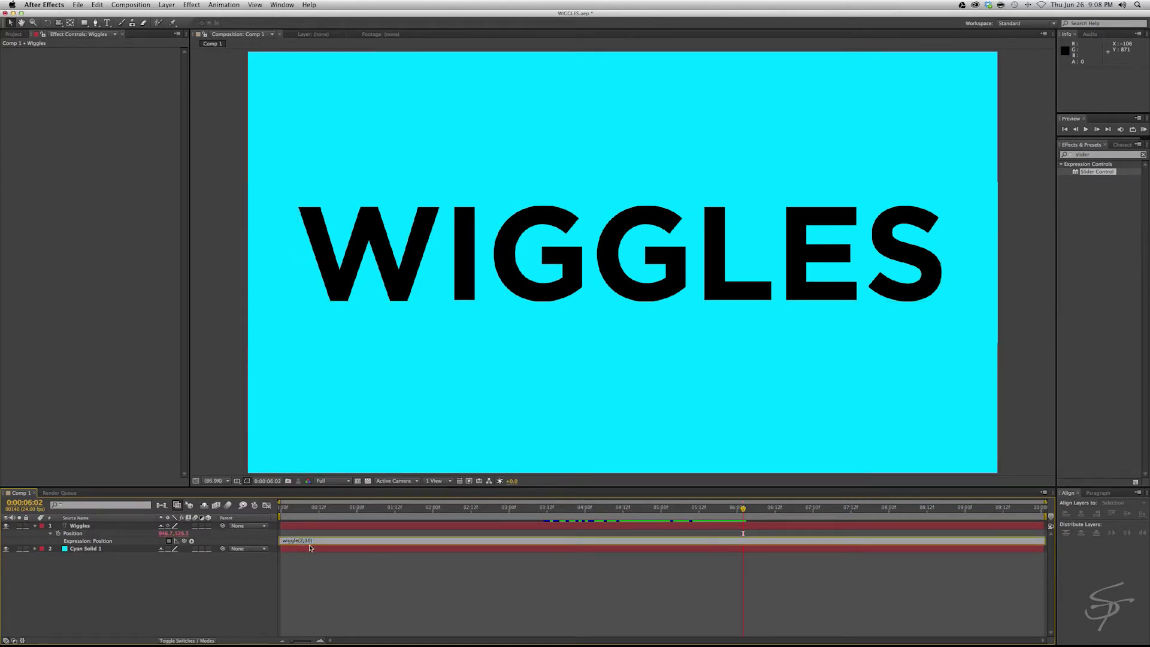
pyautogui.click(306, 541)
pyautogui.write('0')
pyautogui.click(353, 591)
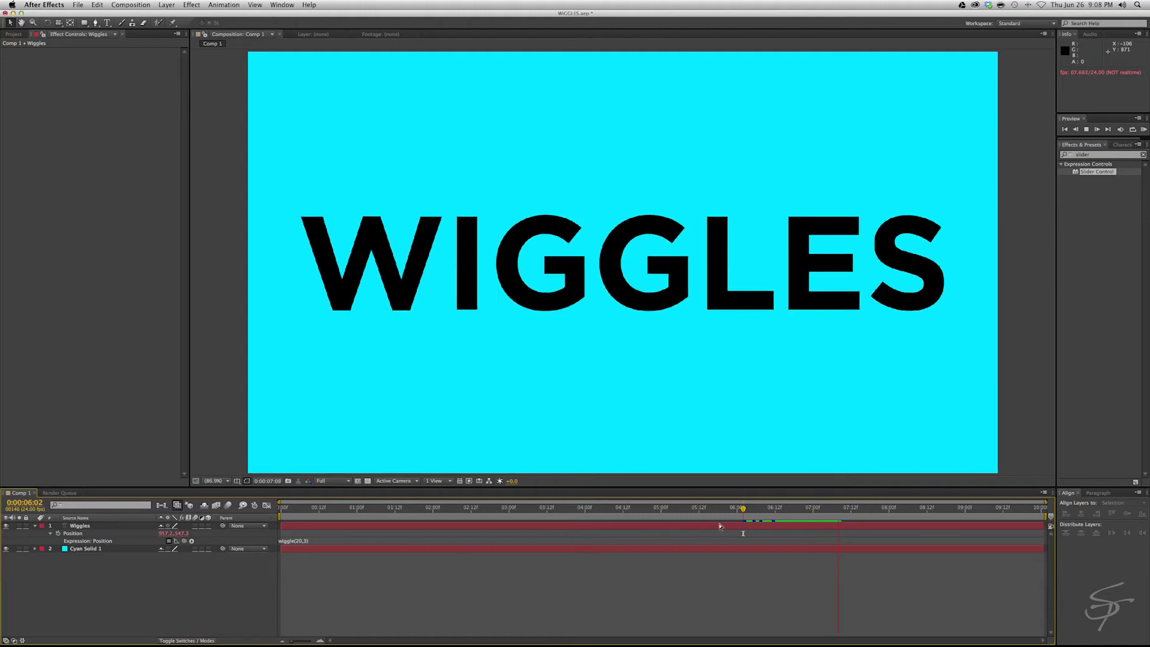
pyautogui.press('space')
pyautogui.click(787, 509)
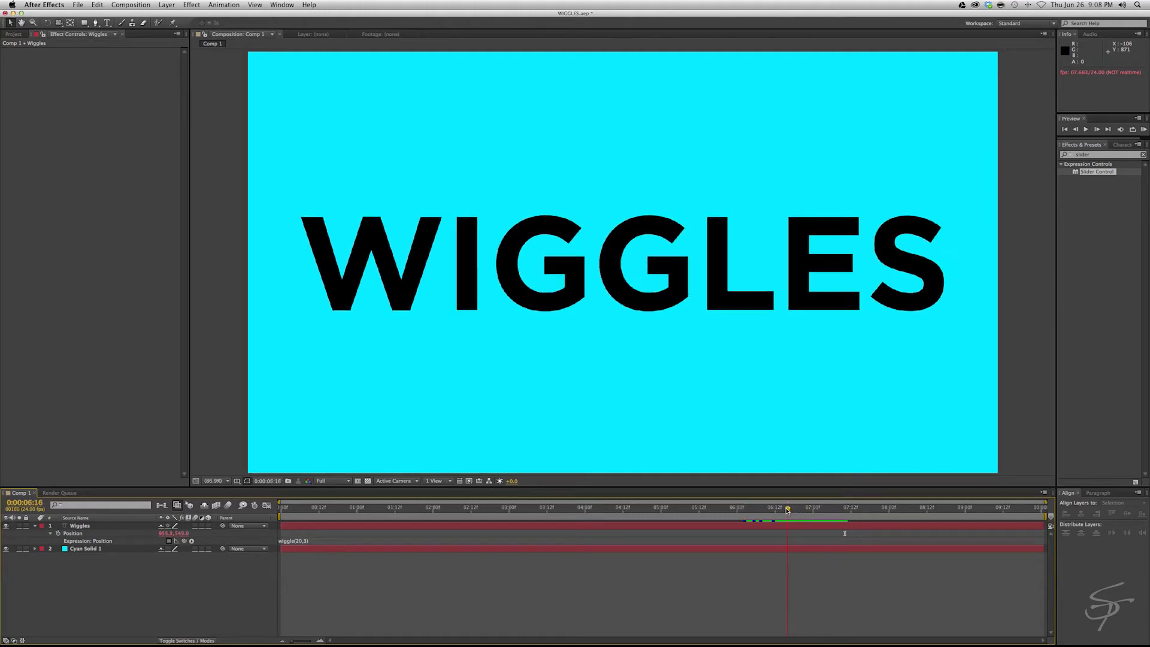
pyautogui.press('space')
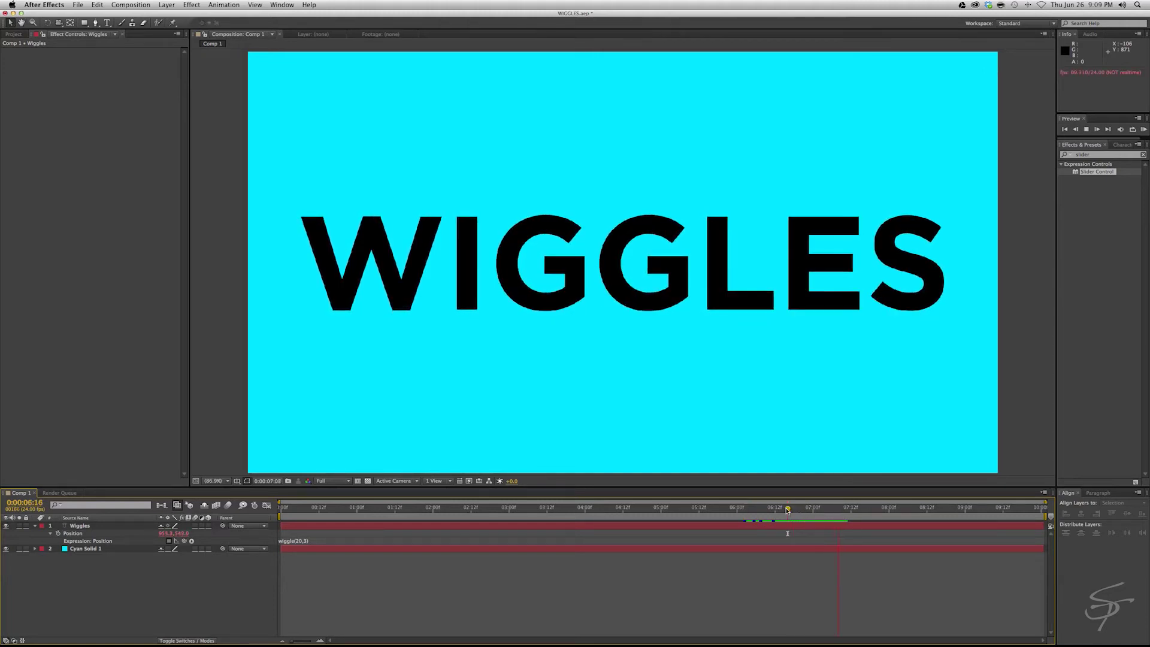
pyautogui.press('space')
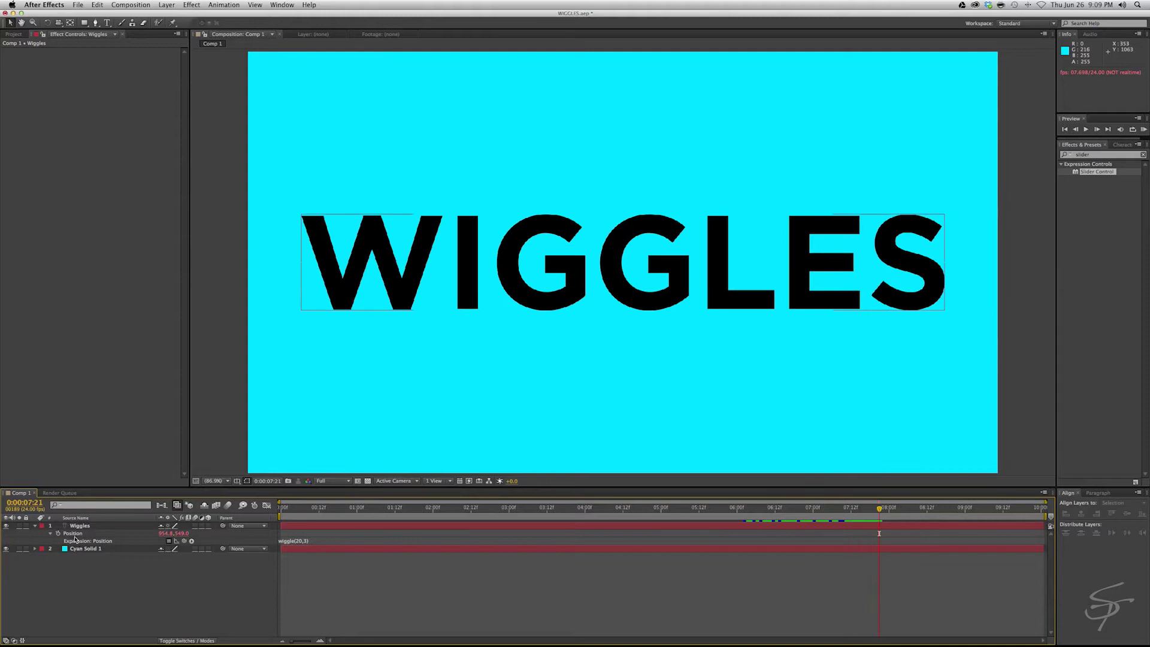
# Step: Remove the Position expression and give Rotation a wiggle(10,15) expression
pyautogui.keyDown('alt'); pyautogui.click(58, 533); pyautogui.keyUp('alt')
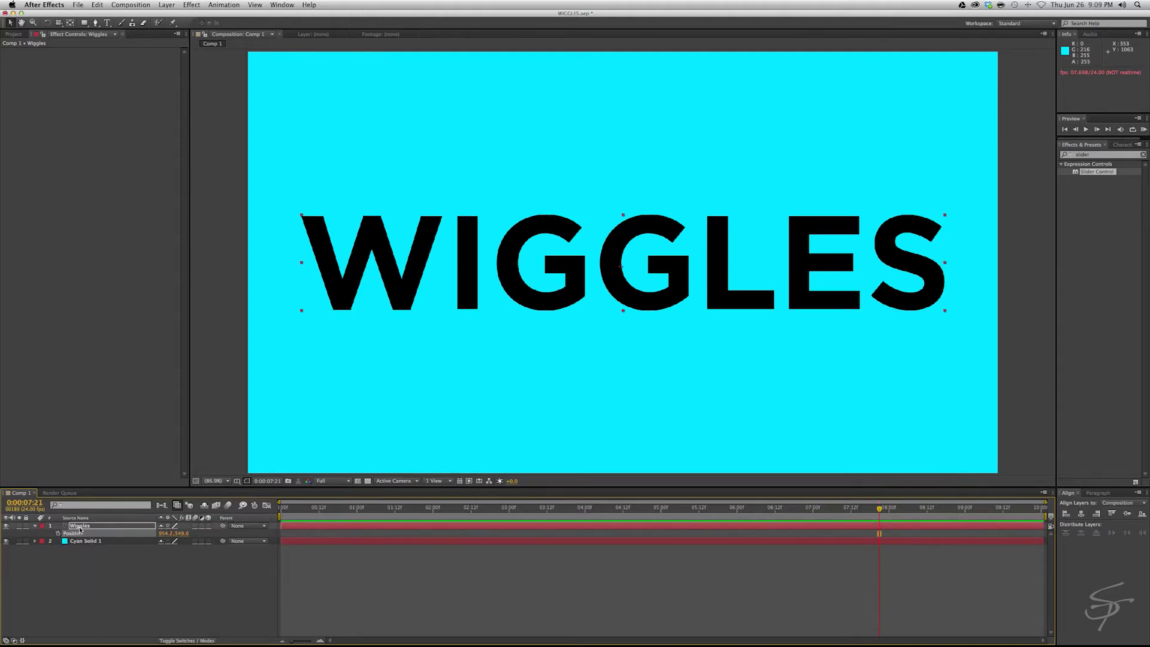
pyautogui.press('r')
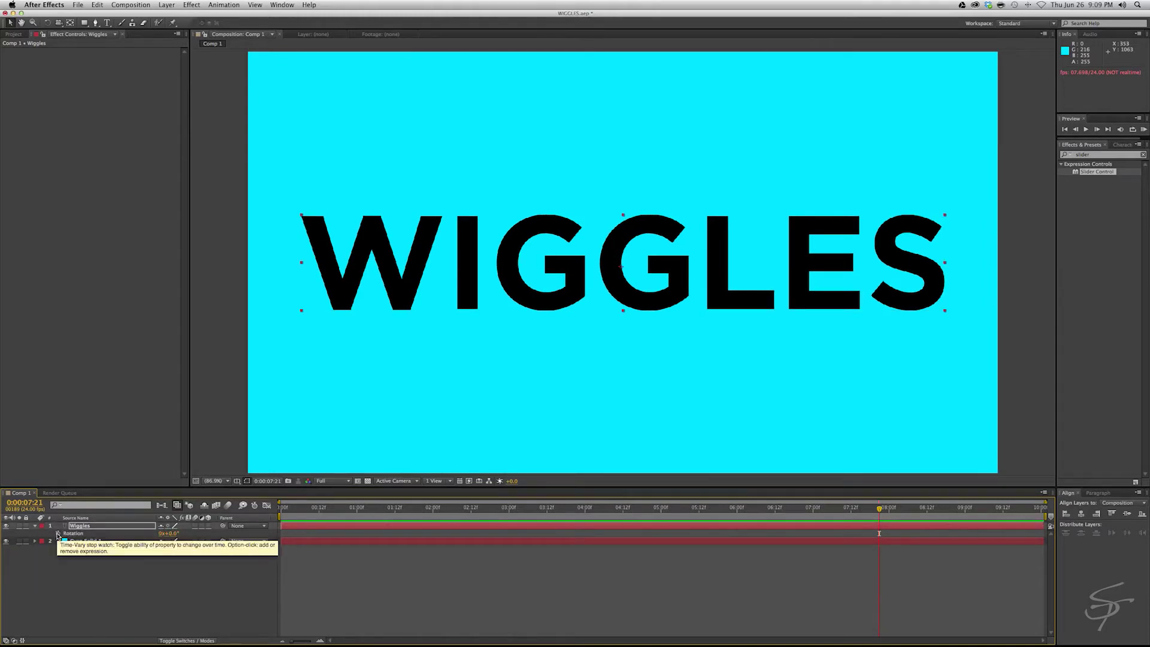
pyautogui.keyDown('alt'); pyautogui.click(58, 533); pyautogui.keyUp('alt')
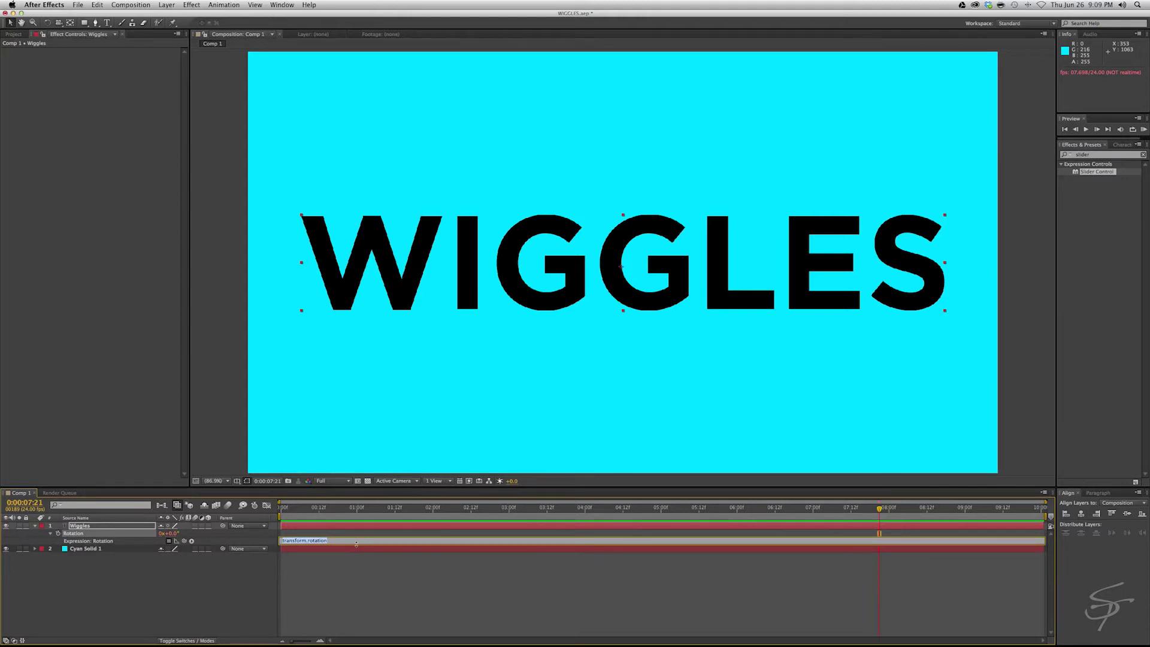
pyautogui.write('wiggle(10,15')
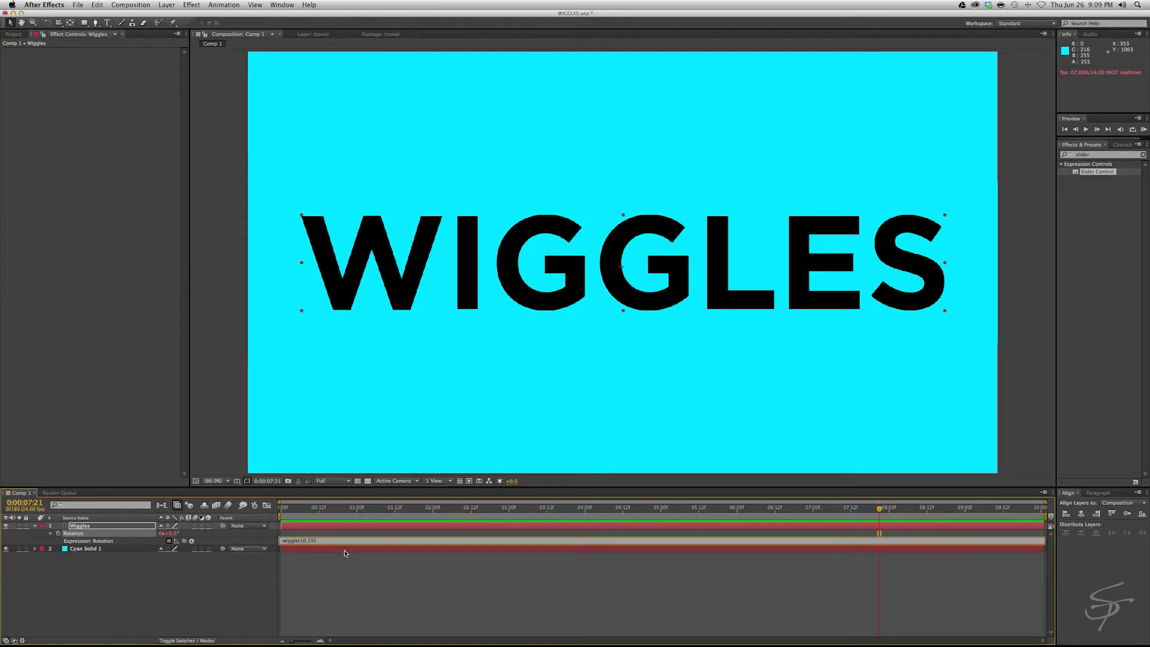
pyautogui.click(352, 575)
# Step: Preview and scrub the timeline to check the tilting, then reselect the Wiggles layer
pyautogui.press('space')
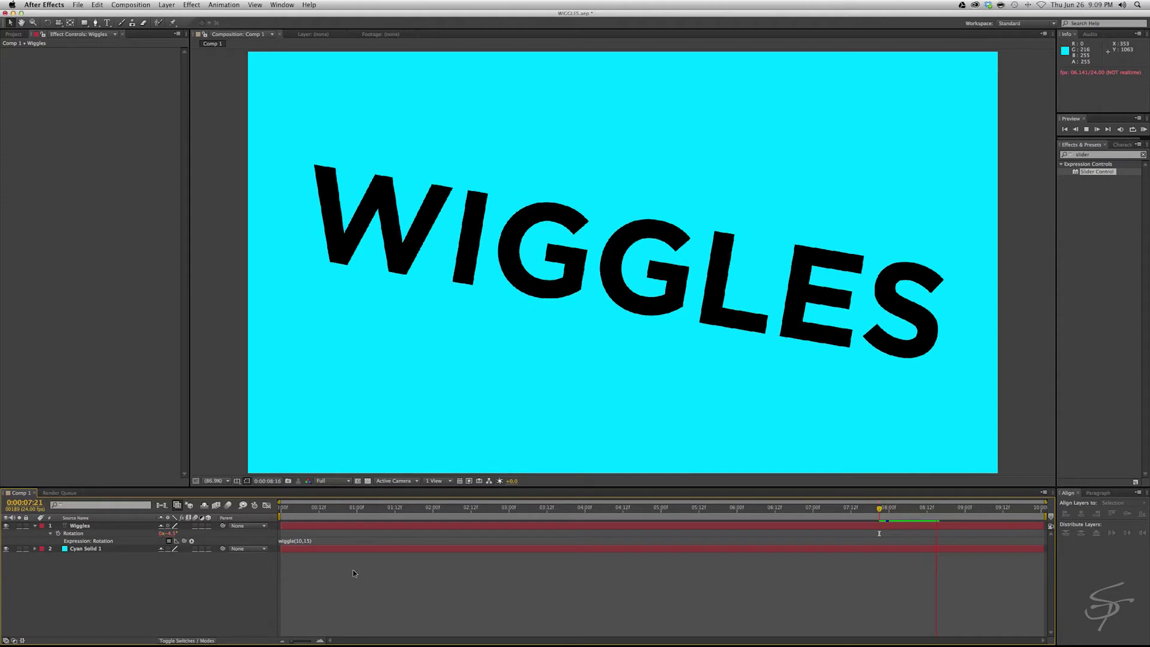
pyautogui.click(332, 508)
pyautogui.moveTo(370, 510); pyautogui.dragTo(379, 509)
pyautogui.click(379, 526)
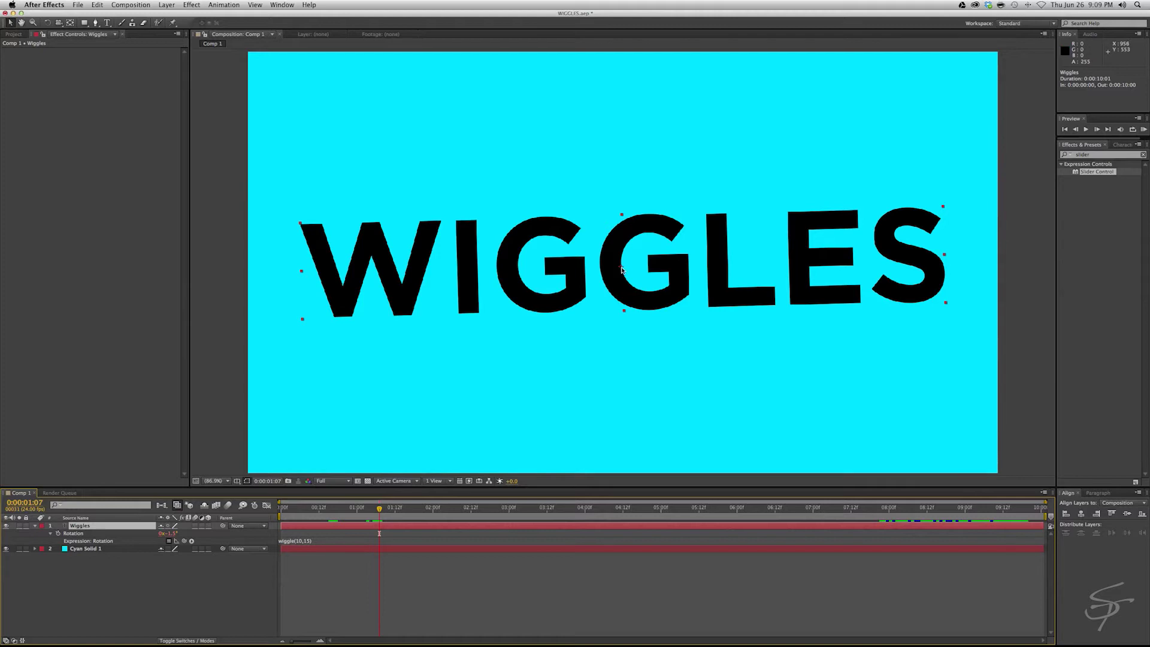
# Step: Try changing the Anchor Point value, preview the rotation, and undo it
pyautogui.press('a')
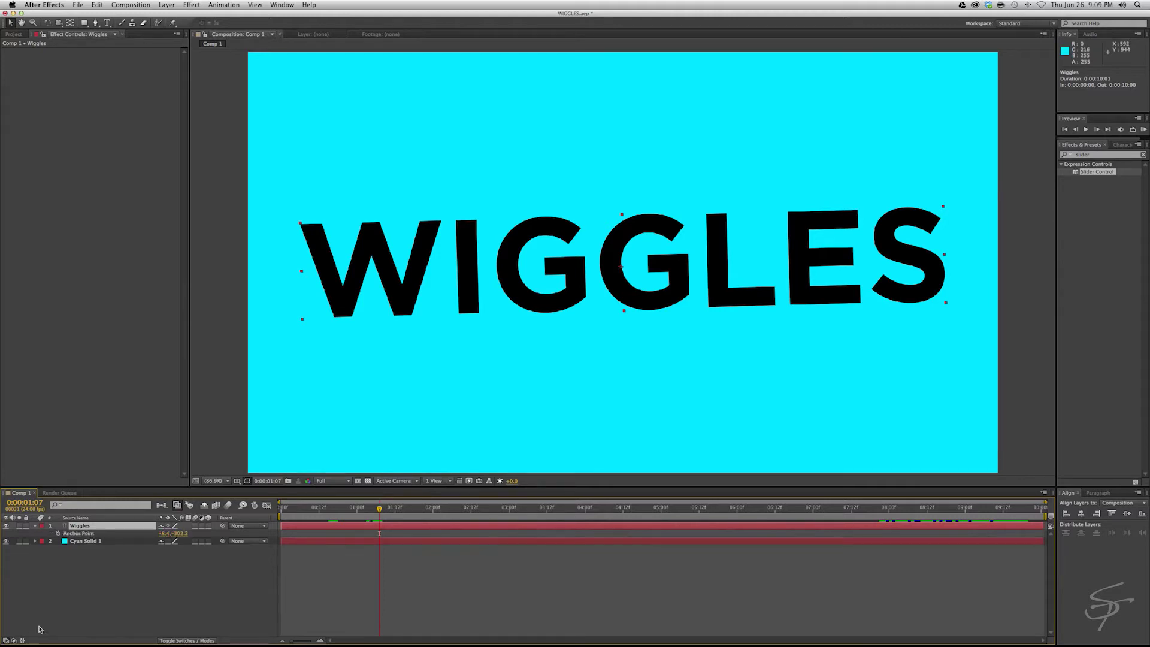
pyautogui.moveTo(181, 533); pyautogui.dragTo(241, 579)
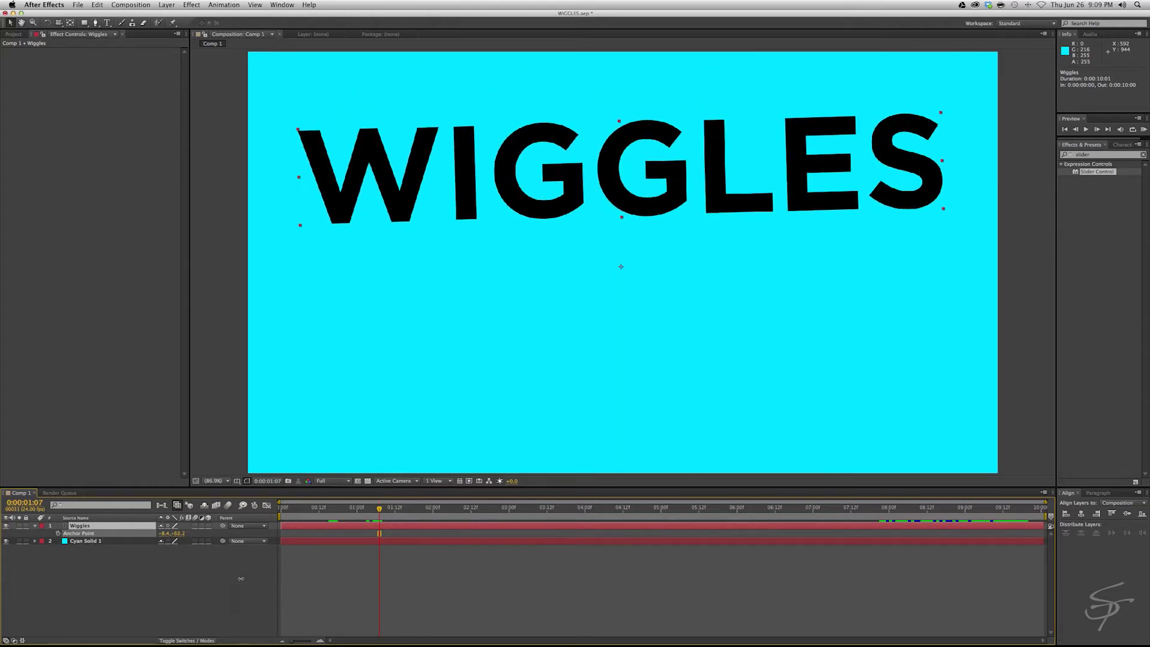
pyautogui.press('space')
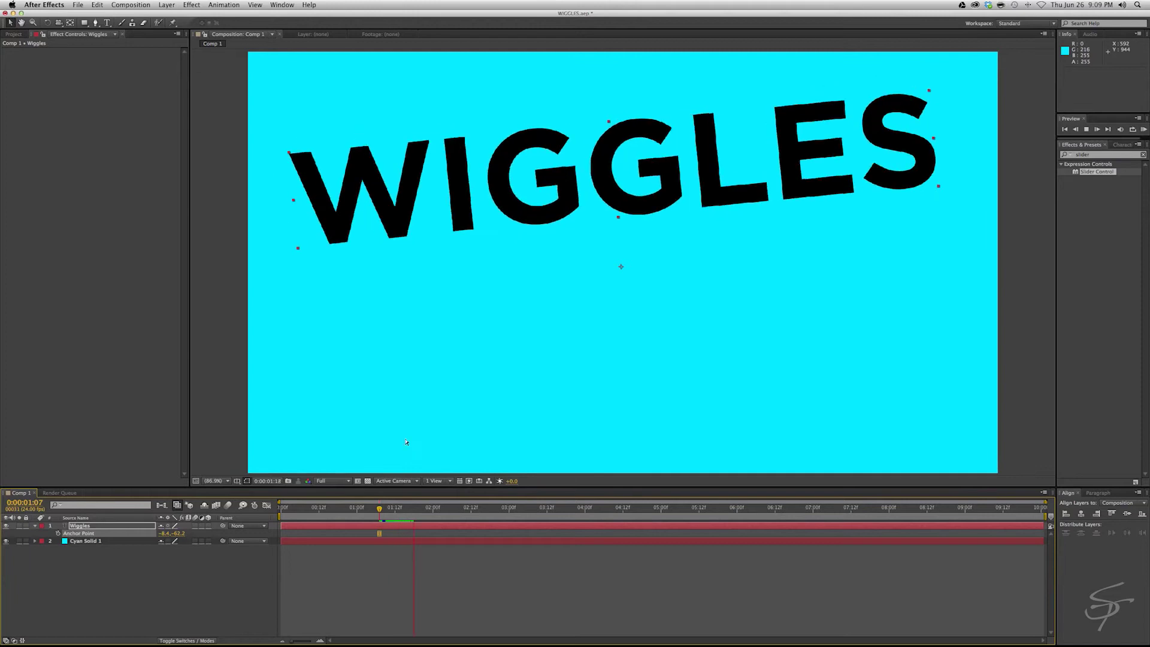
pyautogui.press('space')
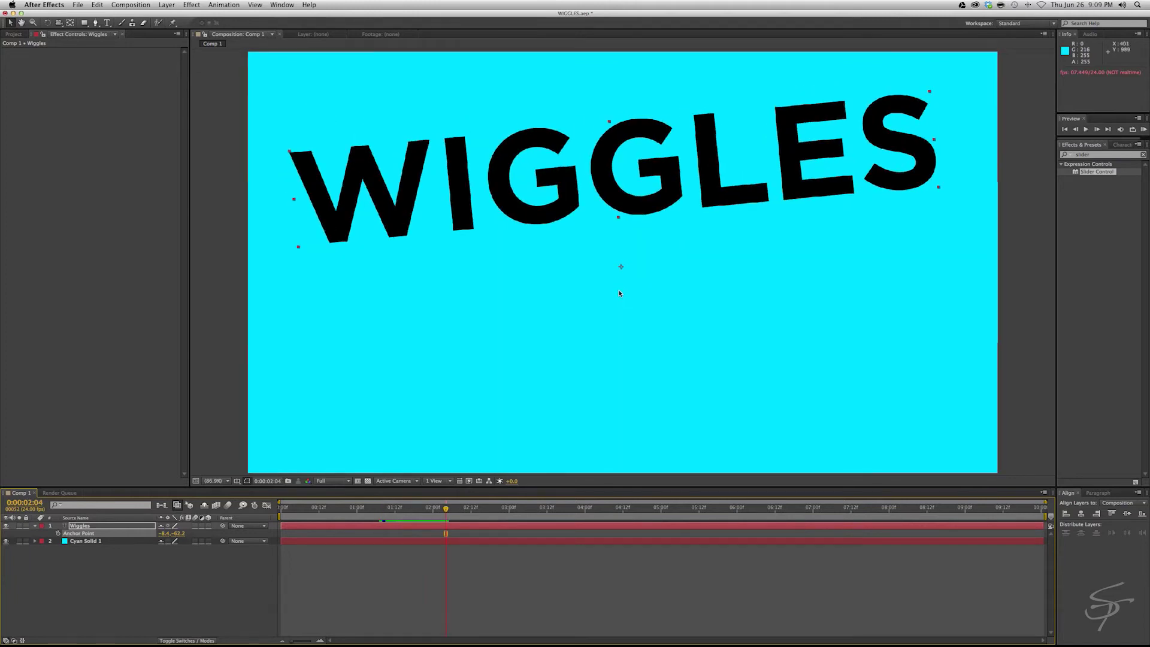
pyautogui.press('super+z')
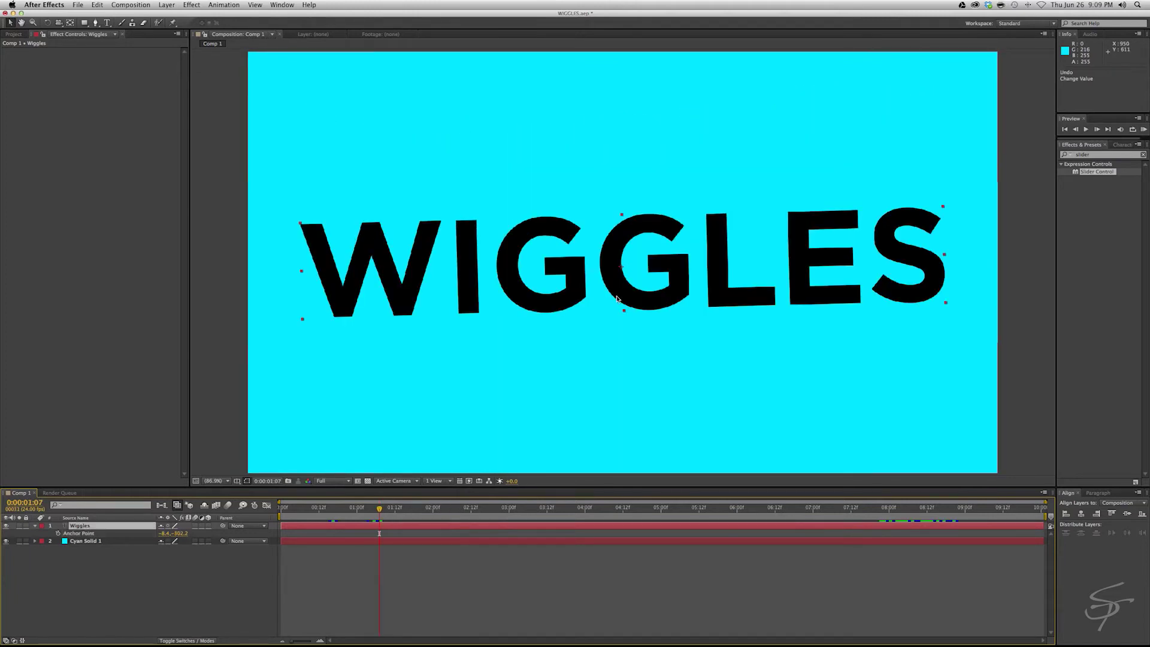
# Step: Move the anchor point to the left end of WIGGLES with Pan Behind and preview
pyautogui.click(70, 25)
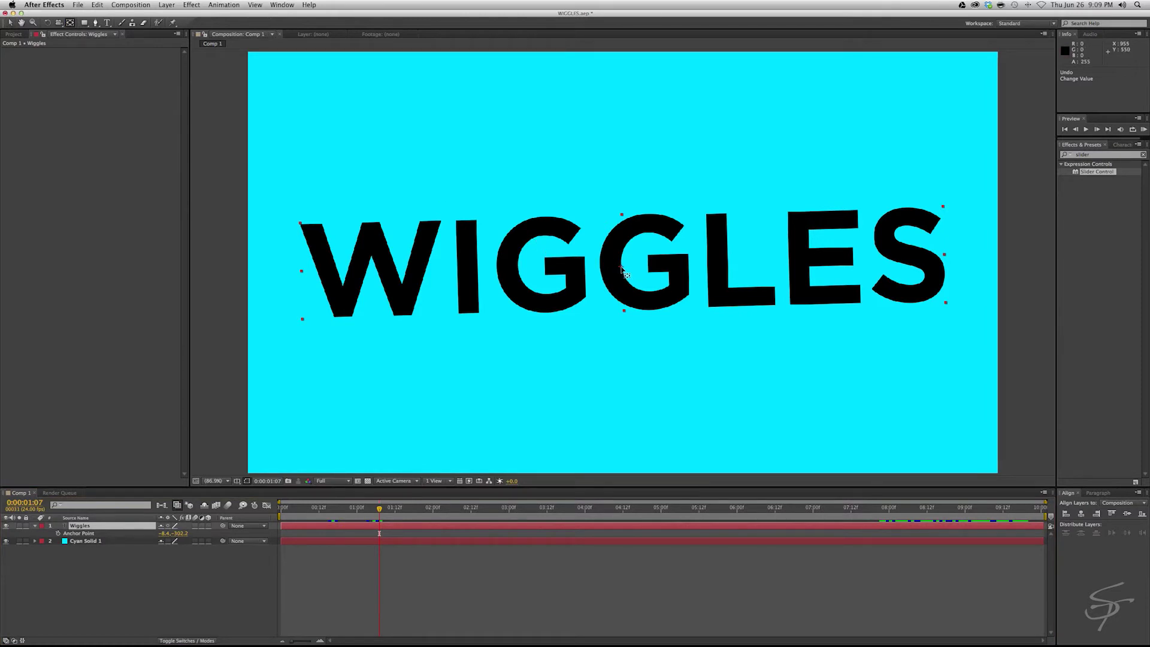
pyautogui.moveTo(618, 263); pyautogui.dragTo(610, 268)
pyautogui.moveTo(439, 273); pyautogui.dragTo(302, 272)
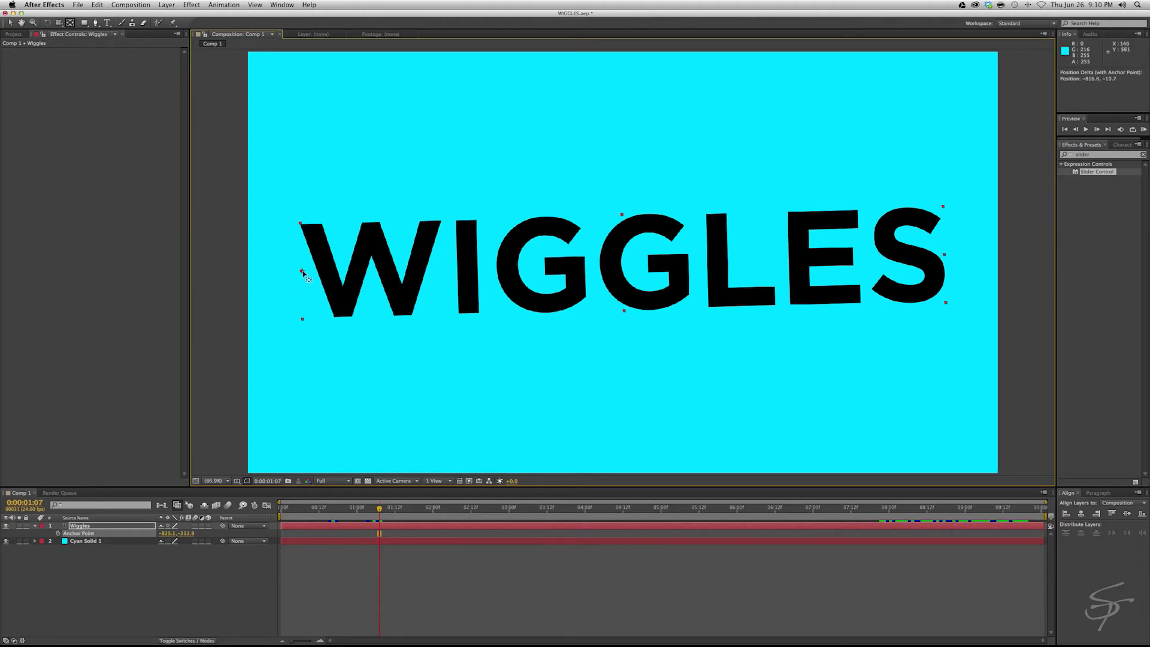
pyautogui.press('space')
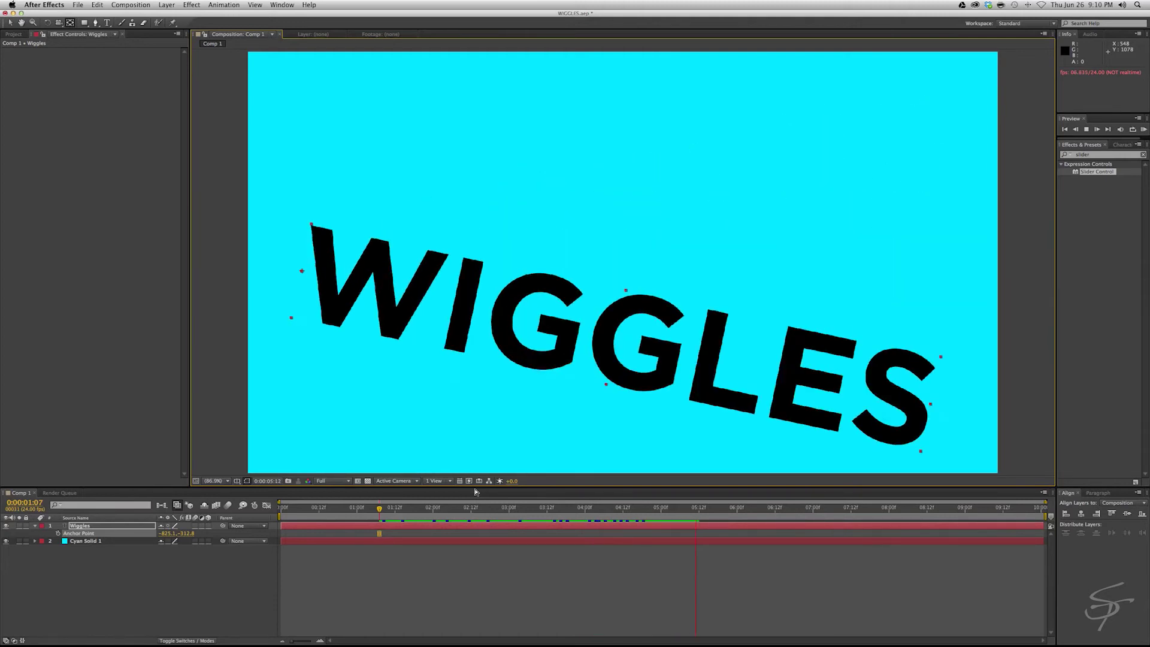
pyautogui.click(427, 508)
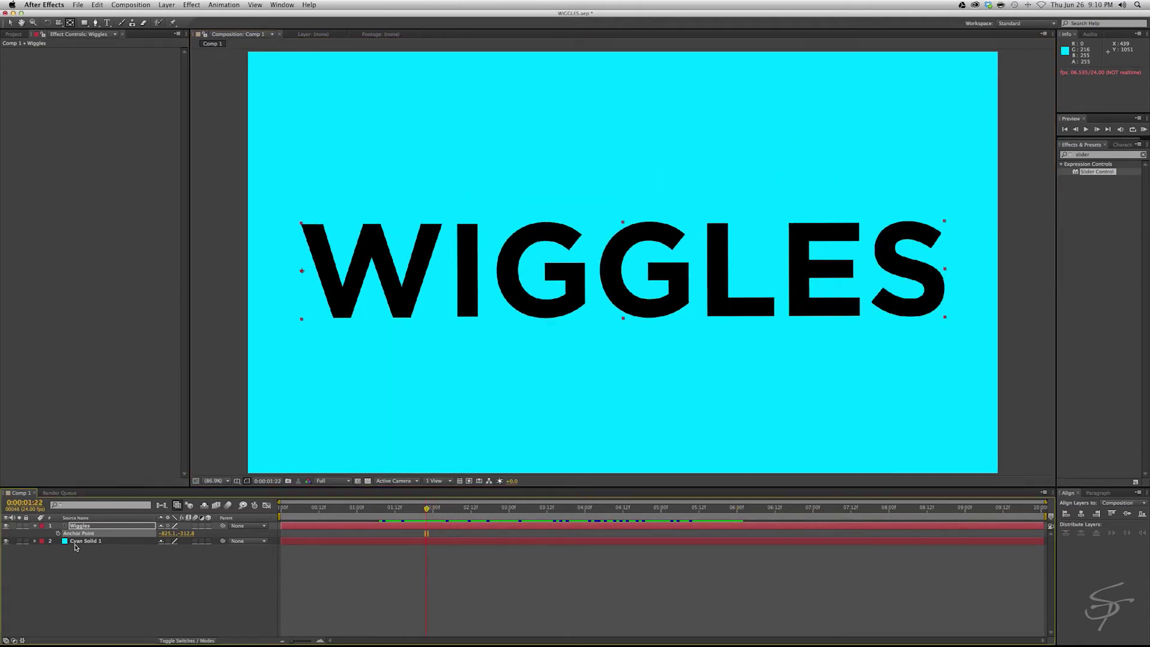
# Step: Add a wiggle(20,55) expression to Scale and preview the pulsing text
pyautogui.press('r')
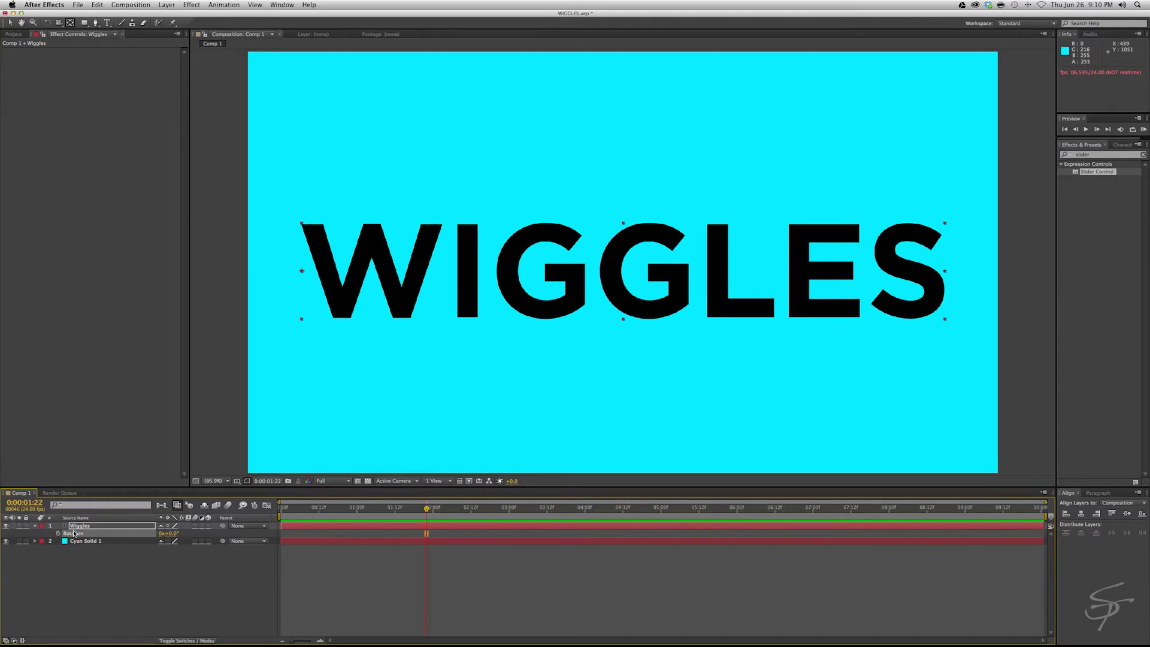
pyautogui.press('s')
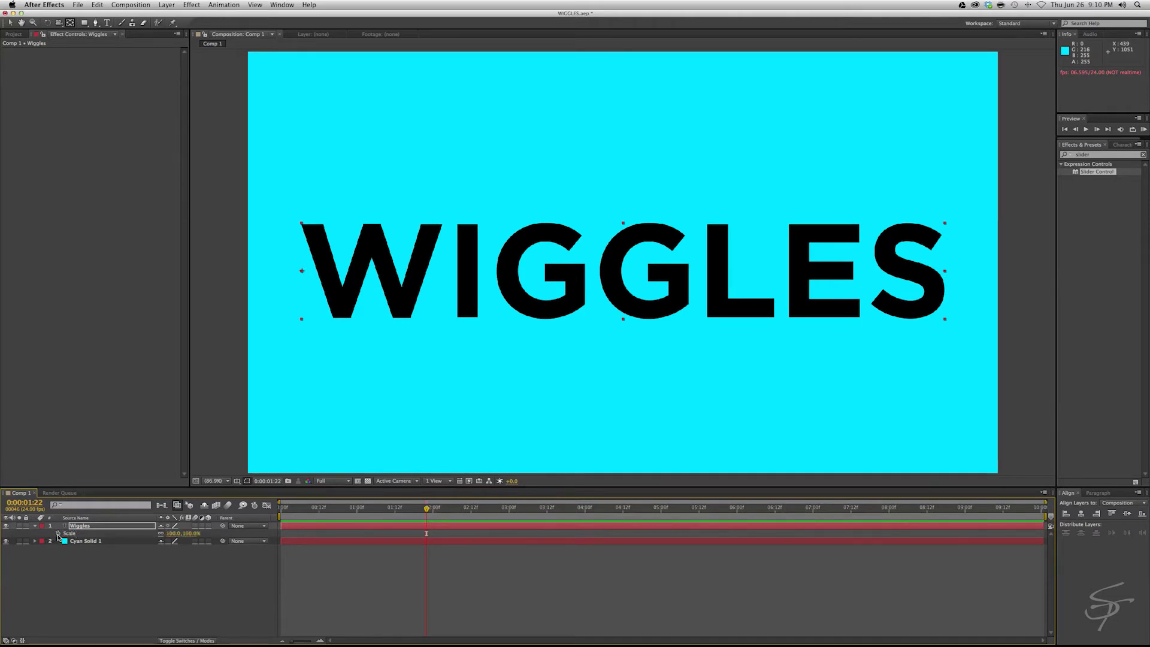
pyautogui.keyDown('alt'); pyautogui.click(58, 533); pyautogui.keyUp('alt')
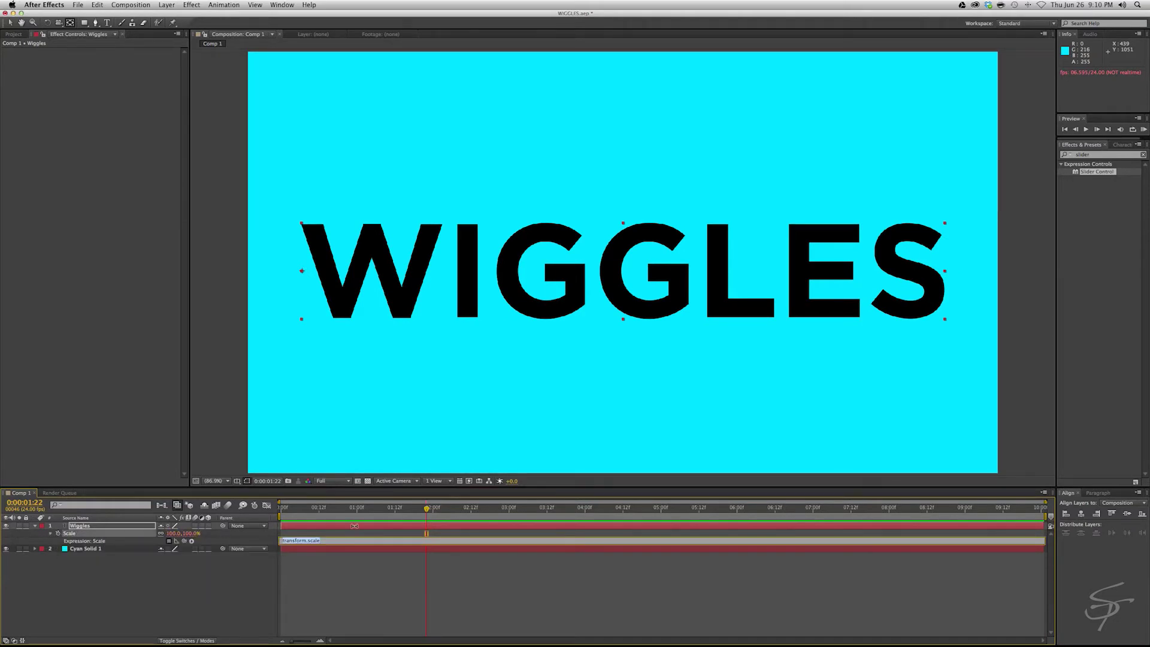
pyautogui.write('wiggle(20,55')
pyautogui.click(450, 575)
pyautogui.press('space')
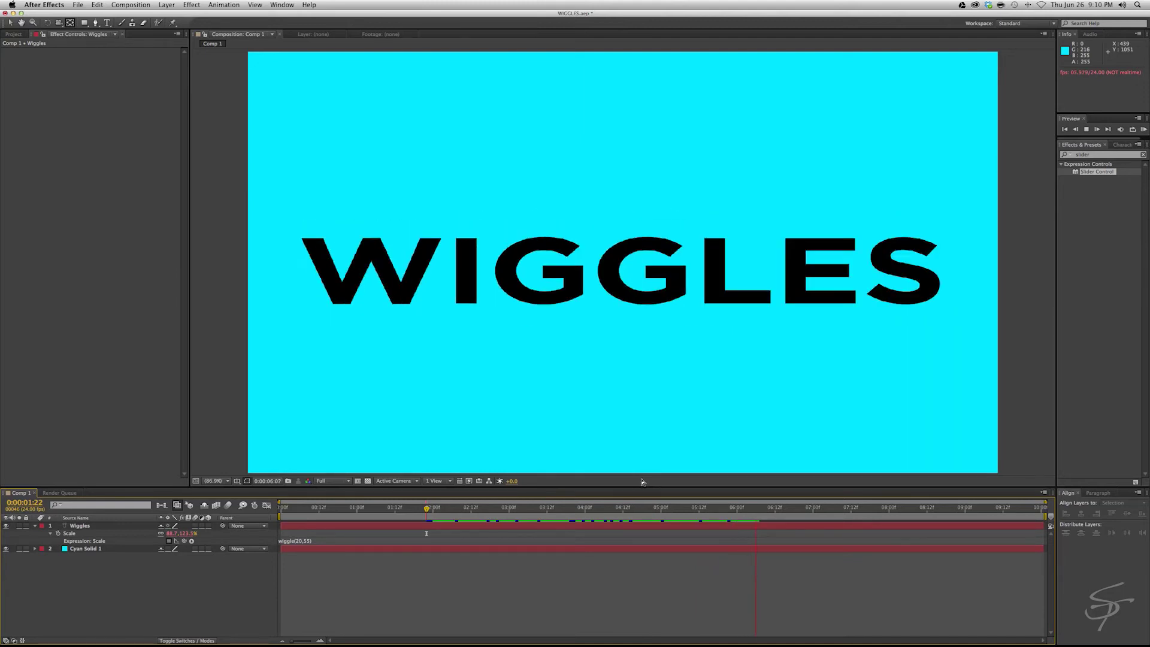
pyautogui.click(547, 513)
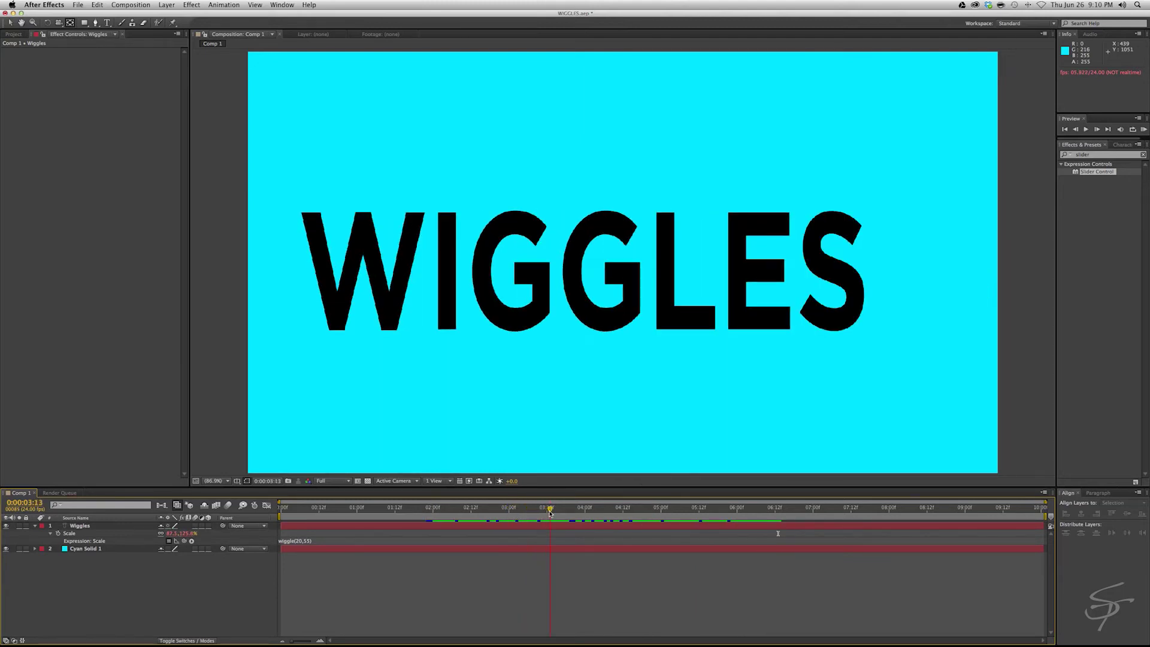
pyautogui.moveTo(547, 514); pyautogui.dragTo(452, 513)
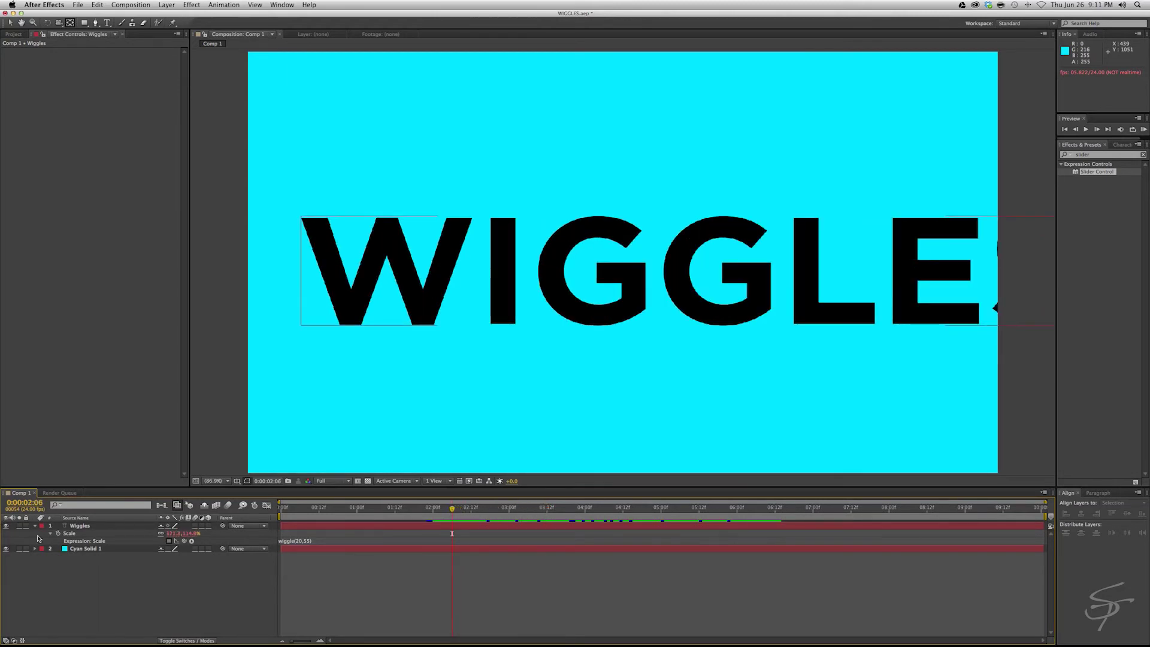
# Step: Select the Wiggles layer and bring up the Anchor Point property's context menu
pyautogui.click(78, 526)
pyautogui.press('a')
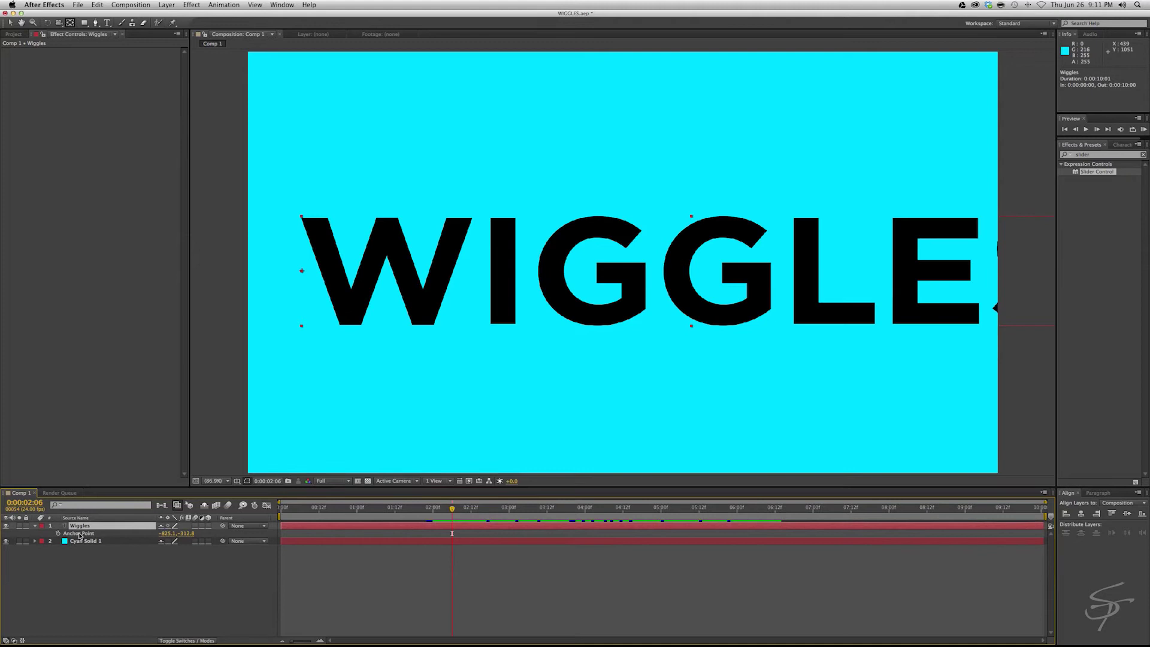
pyautogui.rightClick(78, 532)
# Step: Reset Anchor Point and Position, then align WIGGLES to the horizontal and vertical centre
pyautogui.click(114, 595)
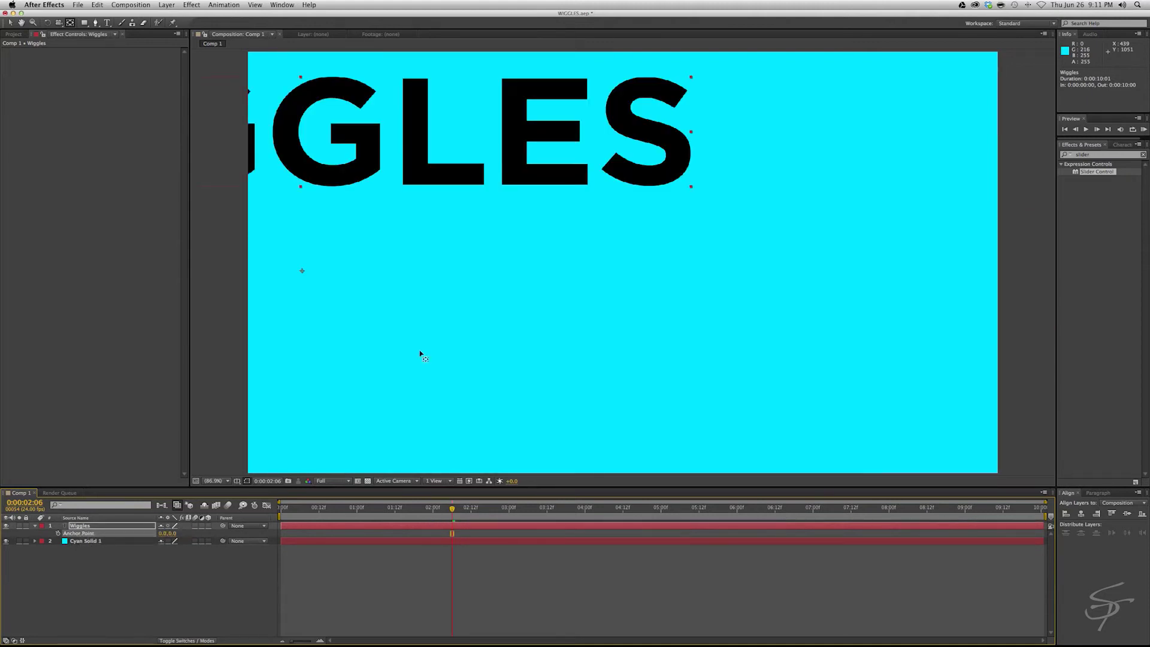
pyautogui.press('p')
pyautogui.rightClick(91, 534)
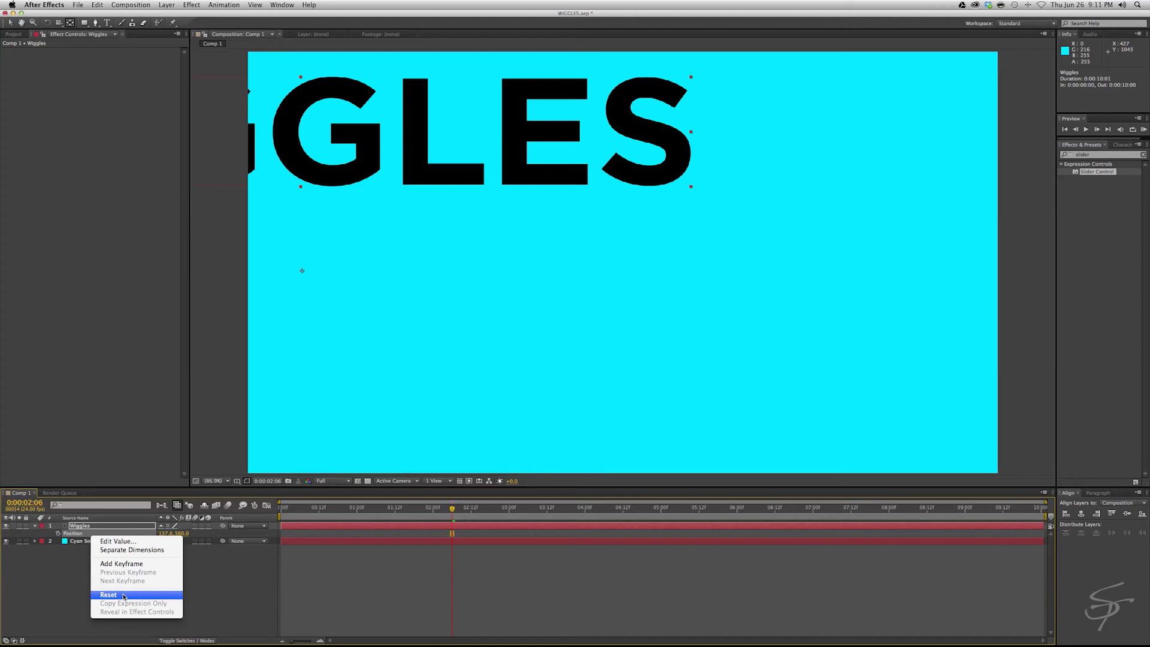
pyautogui.click(124, 594)
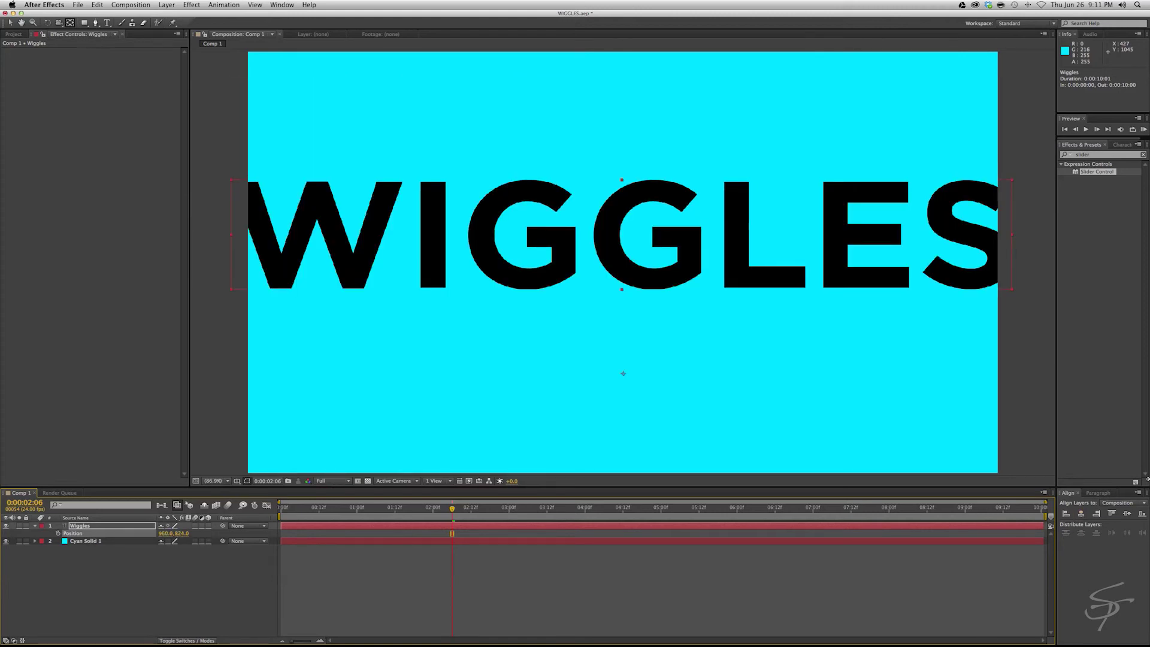
pyautogui.click(1081, 514)
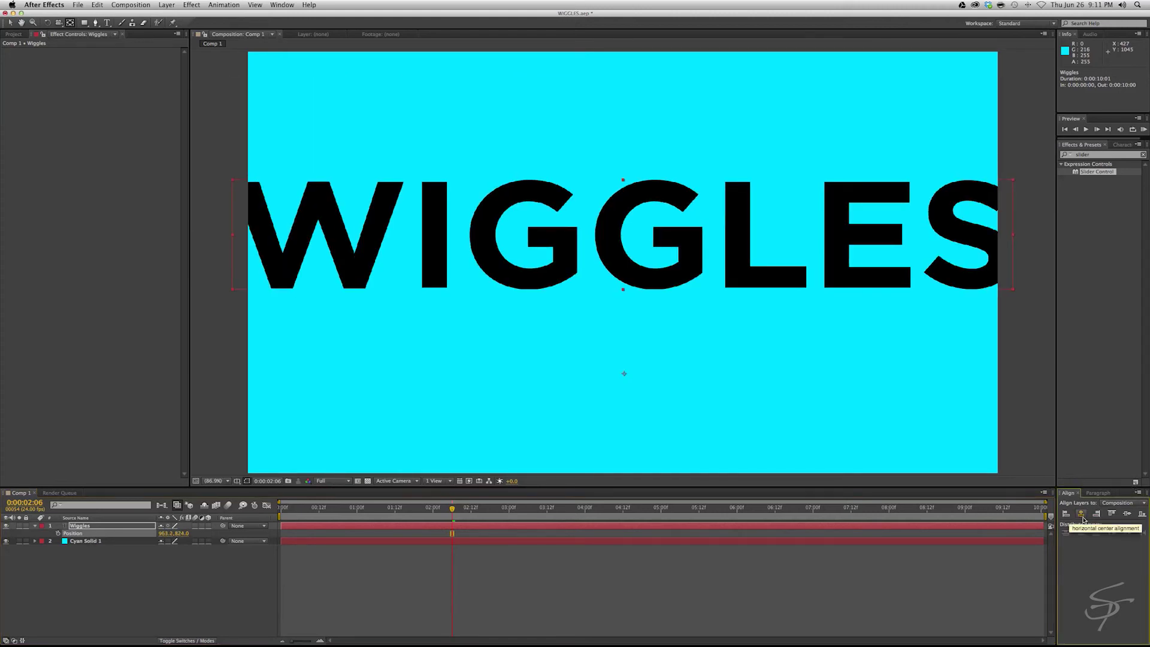
pyautogui.click(1126, 513)
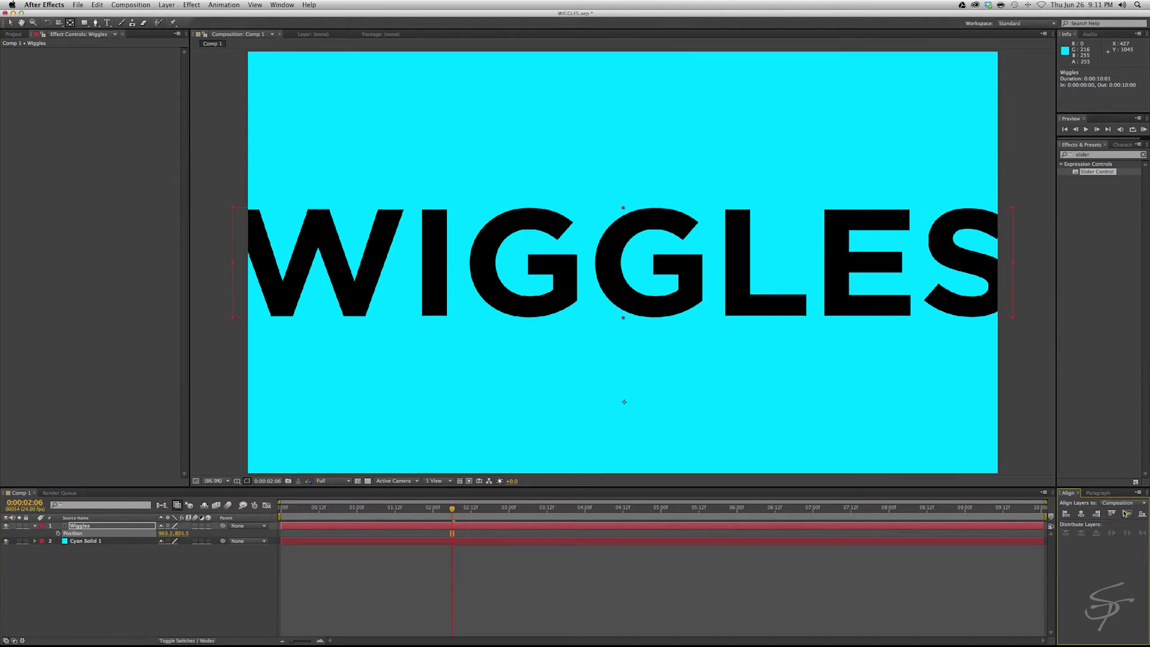
# Step: Shrink the font size from 579 to 454 px and preview
pyautogui.click(1122, 144)
pyautogui.moveTo(1075, 184); pyautogui.dragTo(1021, 184)
pyautogui.press('space')
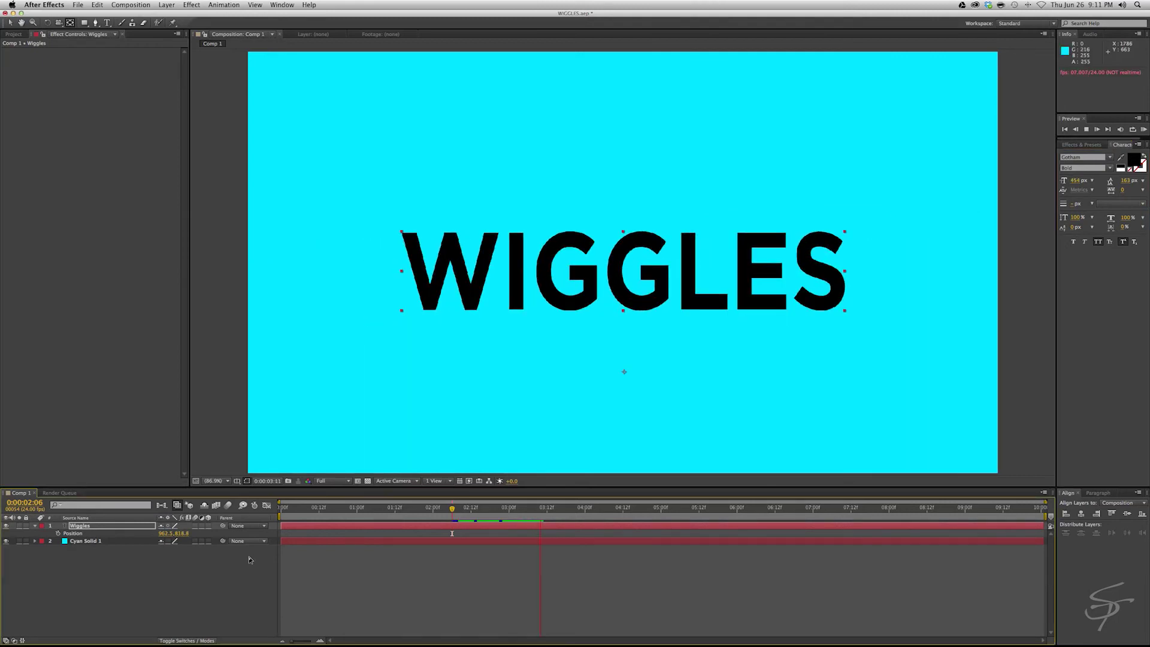
# Step: Add a wiggle(5,75) expression to Opacity and preview the flicker
pyautogui.click(84, 526)
pyautogui.press('t')
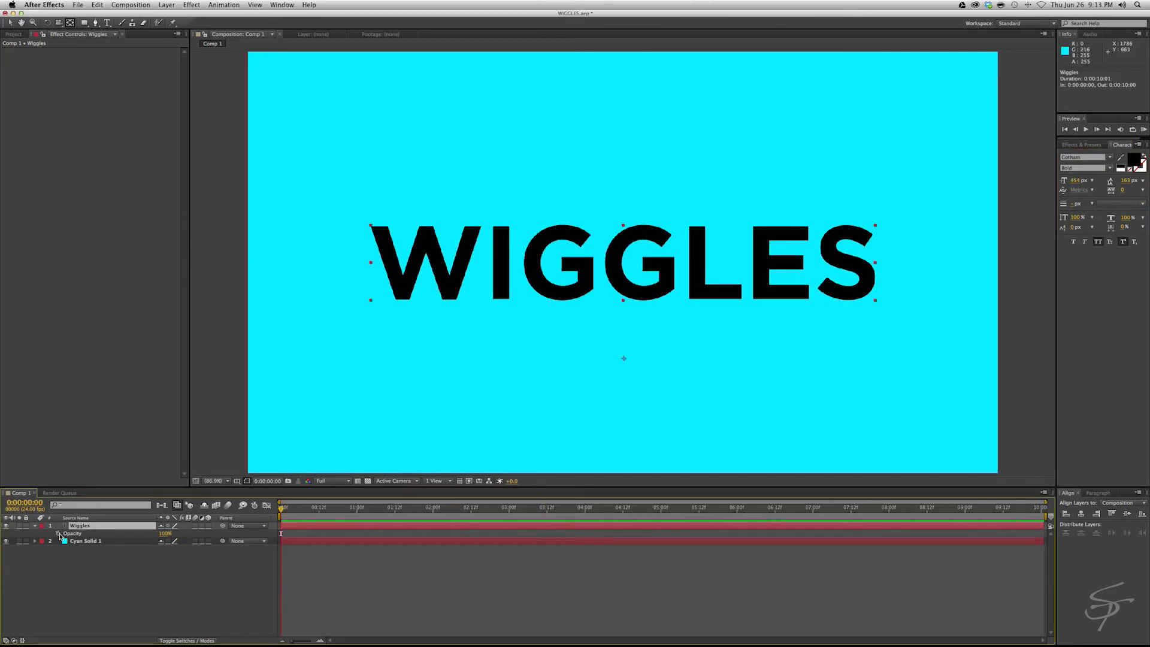
pyautogui.keyDown('alt'); pyautogui.click(58, 533); pyautogui.keyUp('alt')
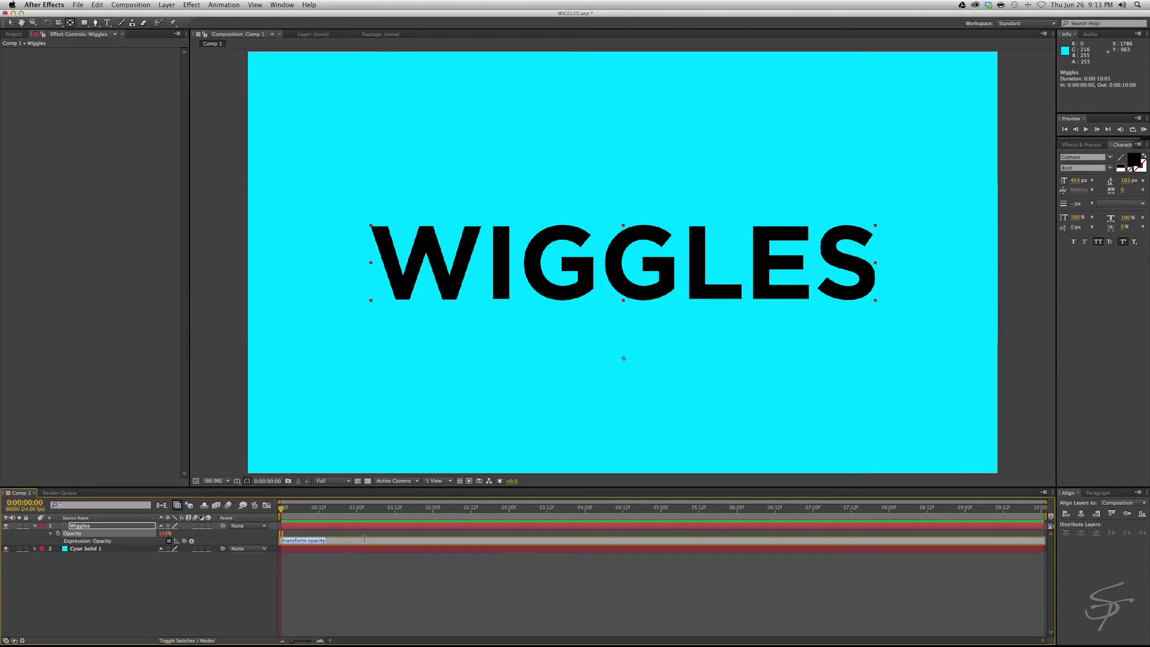
pyautogui.write('wiggle(5,75')
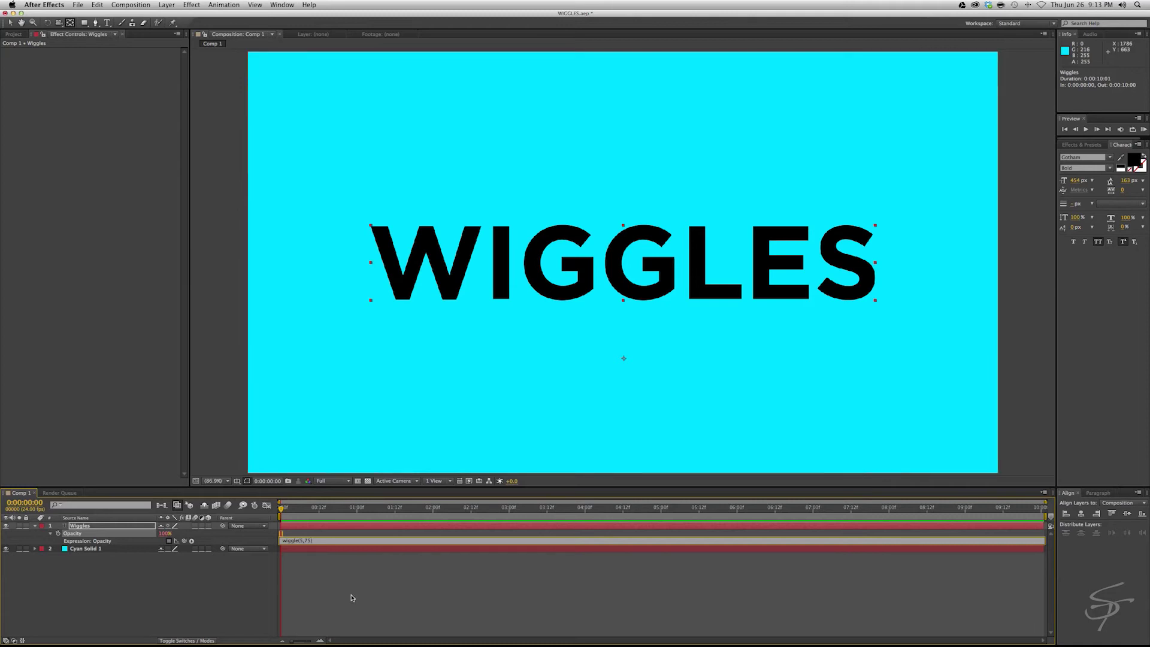
pyautogui.click(332, 601)
pyautogui.press('KP_0')
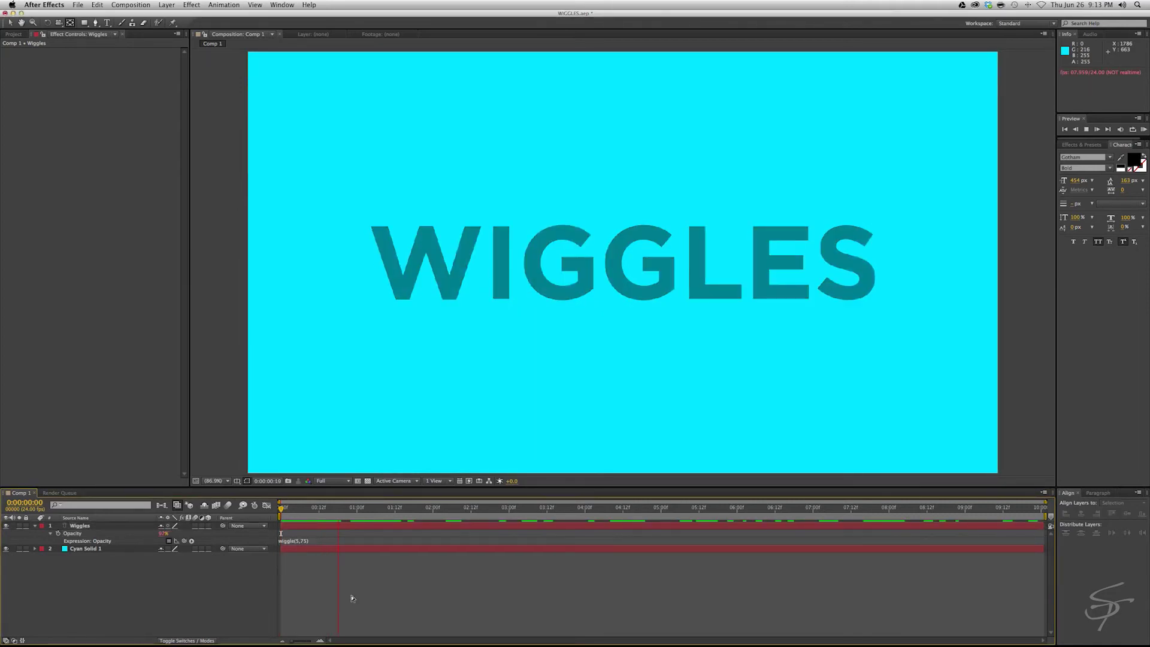
# Step: Change the Opacity expression to wiggle(10,75) and preview the faster flicker
pyautogui.click(299, 540)
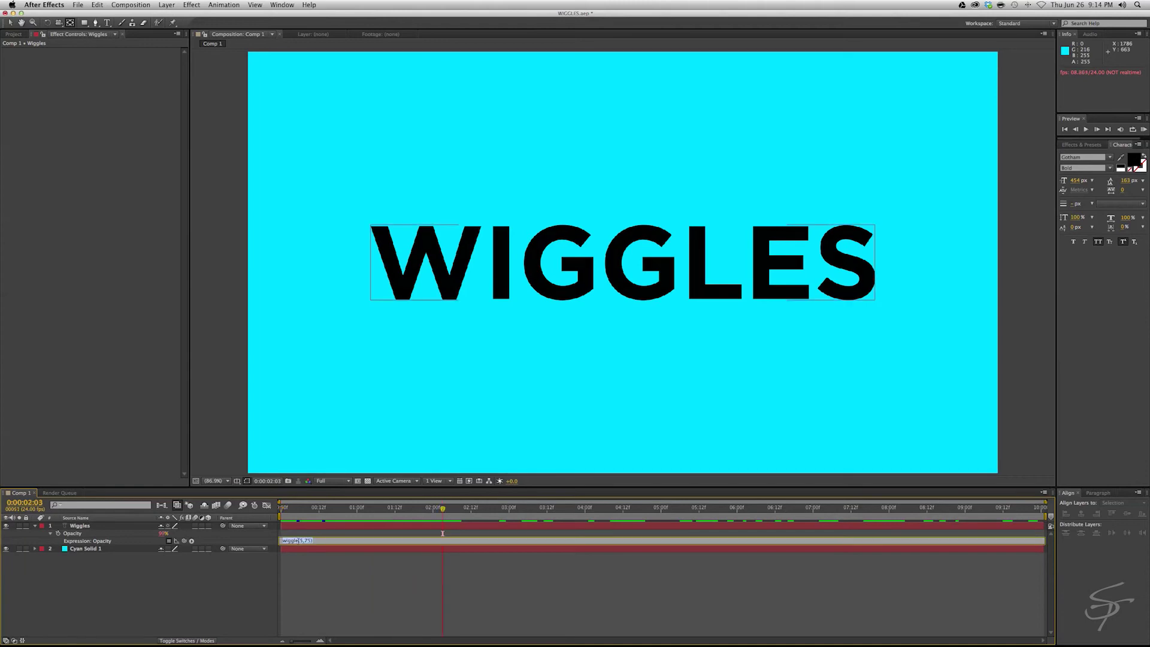
pyautogui.press('BackSpace')
pyautogui.write('10')
pyautogui.click(398, 569)
pyautogui.press('space')
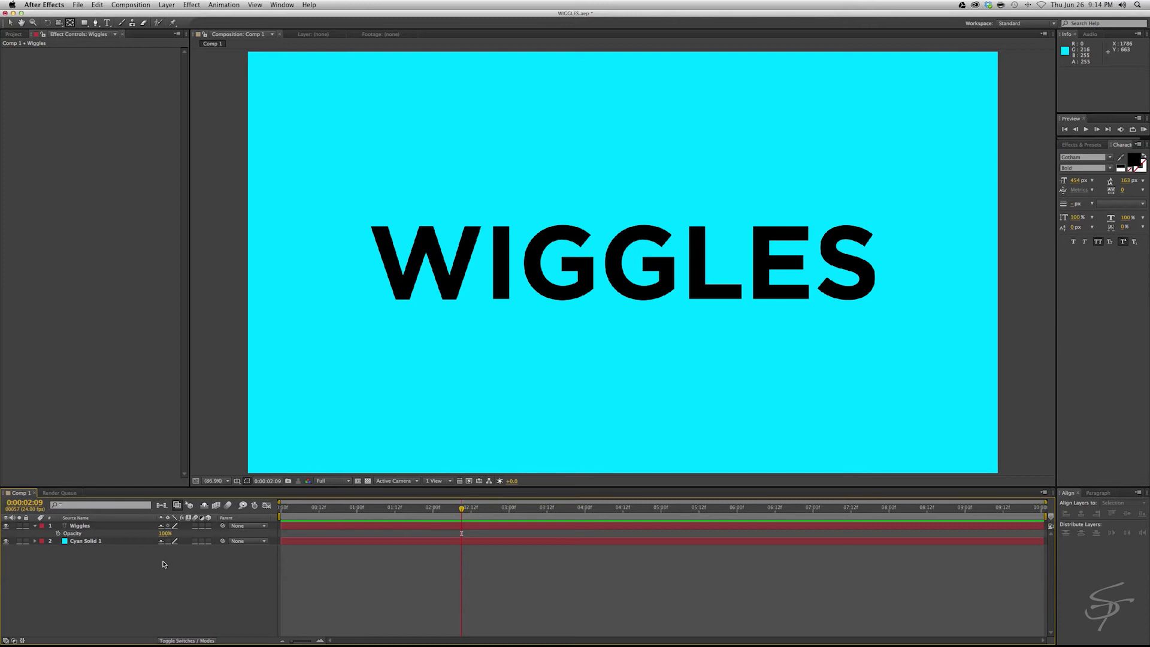
# Step: Create a Null 1 layer and apply a Slider Control effect to it
pyautogui.click(166, 5)
pyautogui.moveTo(179, 15)
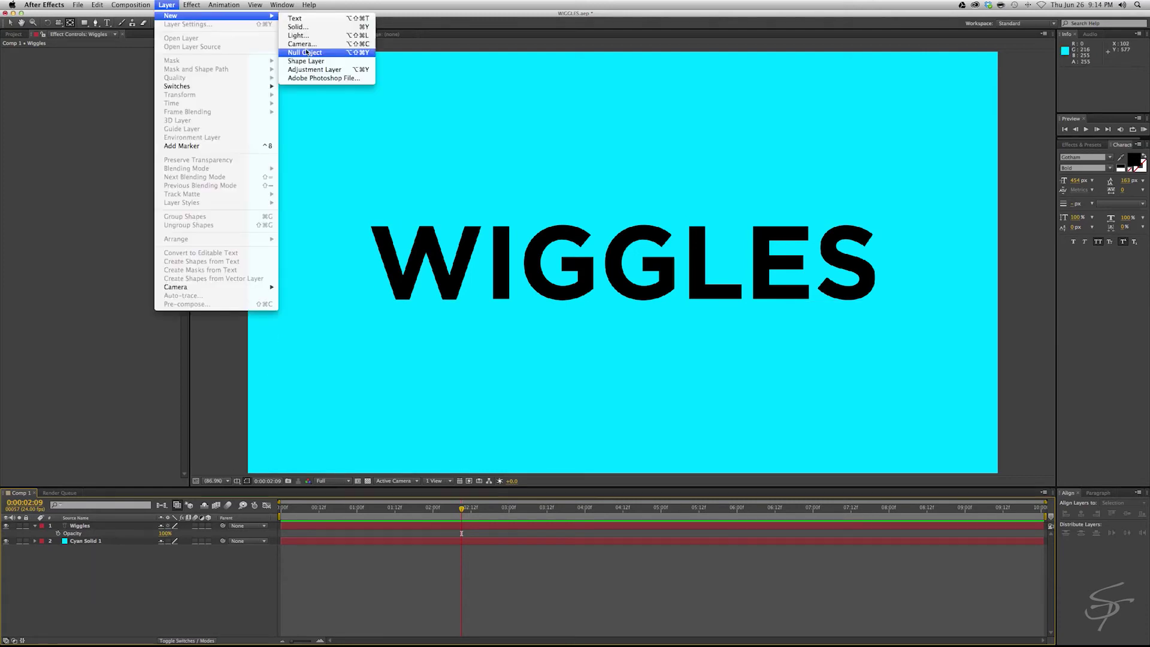
pyautogui.click(311, 55)
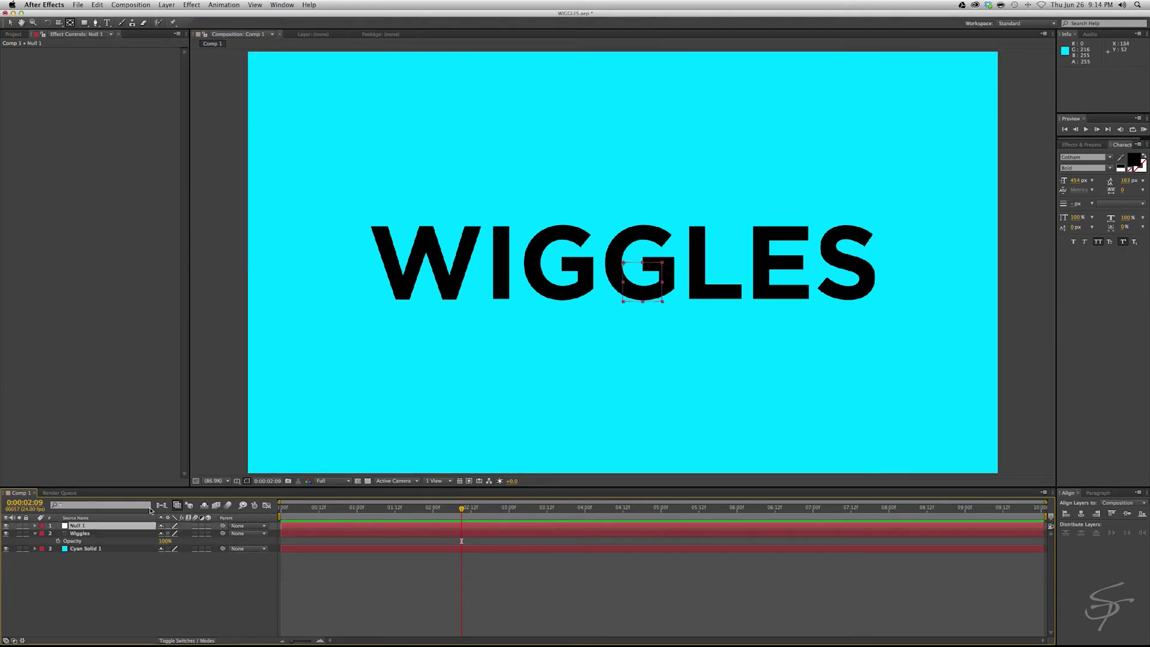
pyautogui.click(1081, 144)
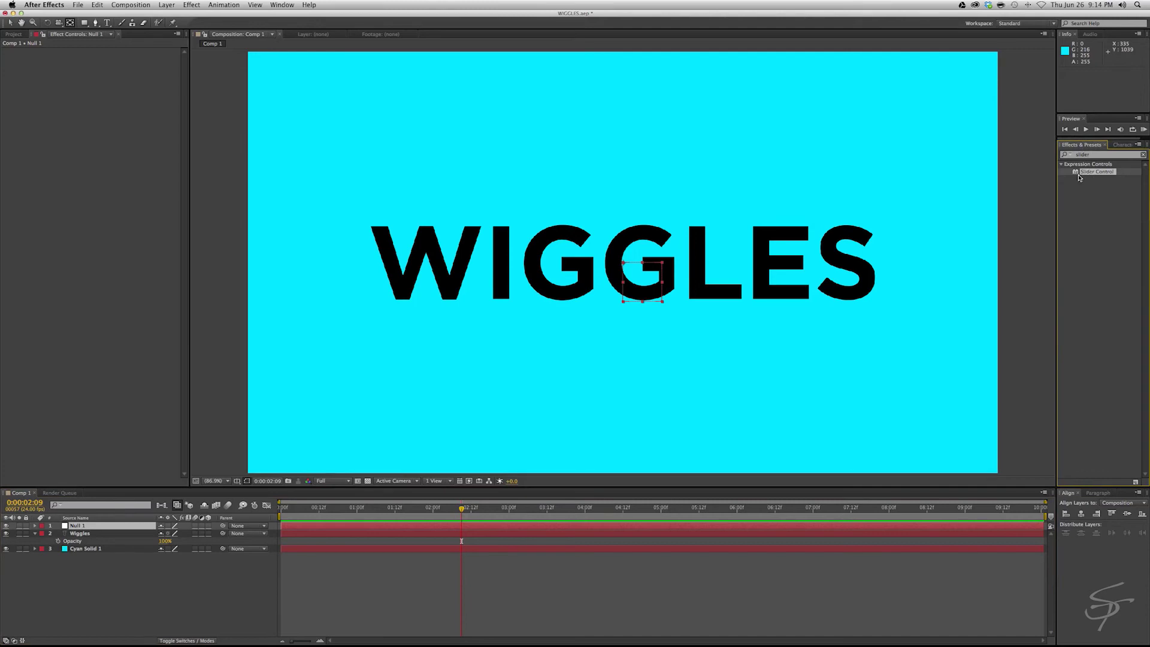
pyautogui.moveTo(1078, 172); pyautogui.dragTo(96, 529)
# Step: Add a wiggle(15, …) Position expression with its amplitude pick-whipped to the Null 1 slider
pyautogui.click(97, 533)
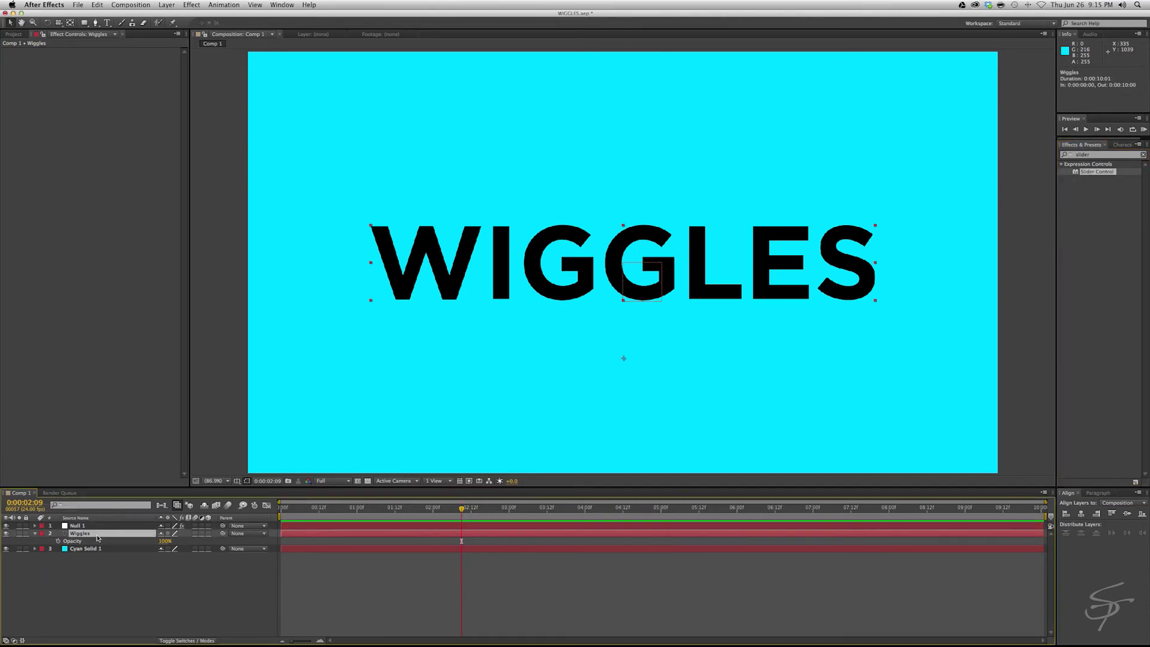
pyautogui.press('p')
pyautogui.keyDown('alt'); pyautogui.click(59, 541); pyautogui.keyUp('alt')
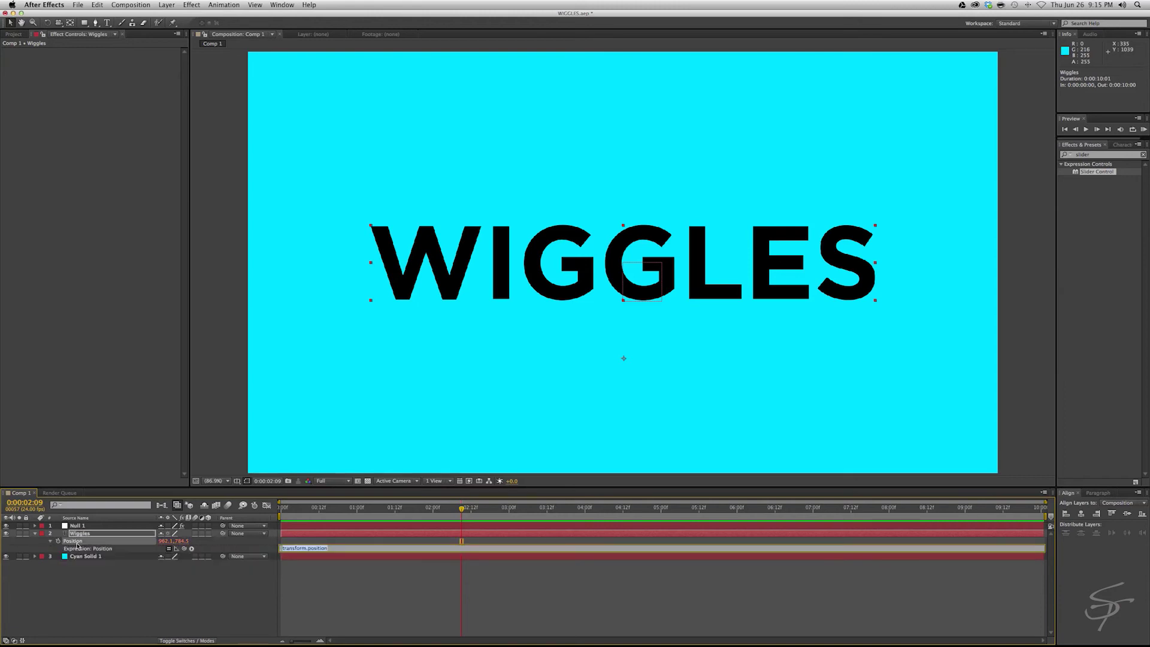
pyautogui.write('wiggle(15,20')
pyautogui.press('KP_Enter')
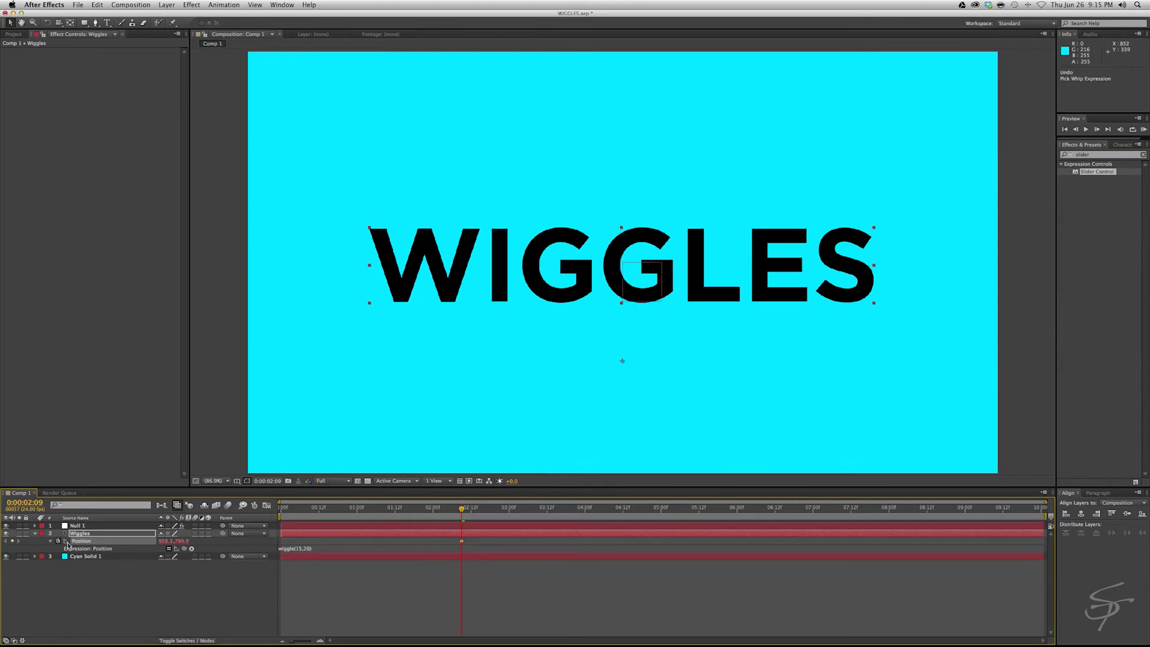
pyautogui.click(123, 526)
pyautogui.click(306, 548)
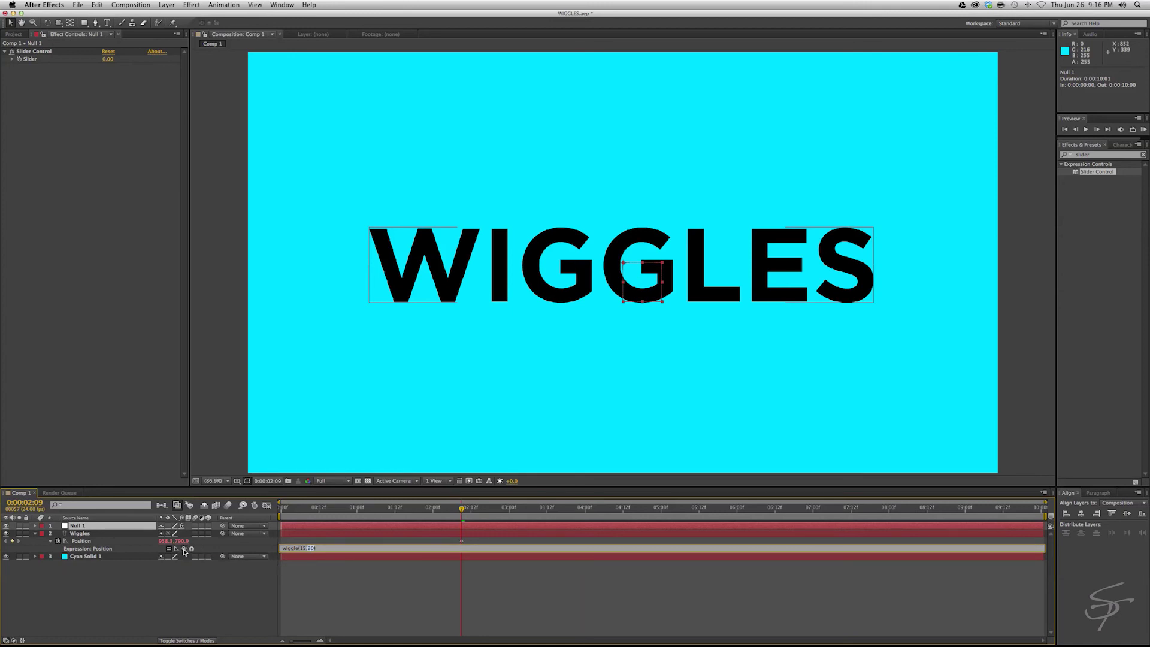
pyautogui.moveTo(183, 549); pyautogui.dragTo(30, 58)
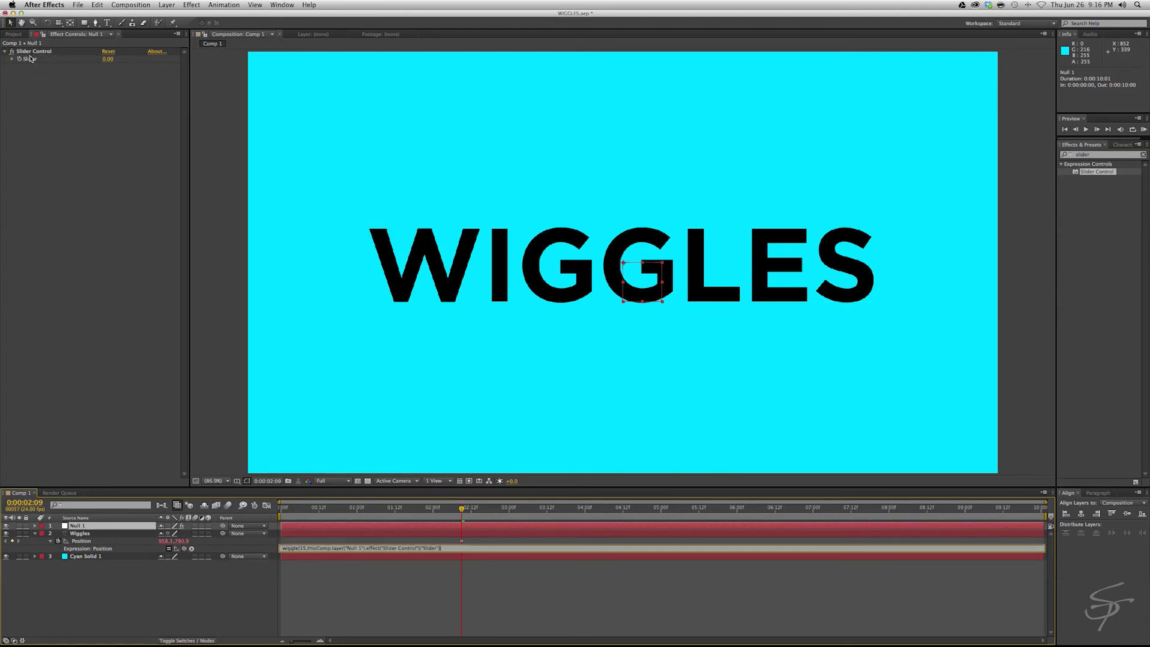
pyautogui.click(232, 611)
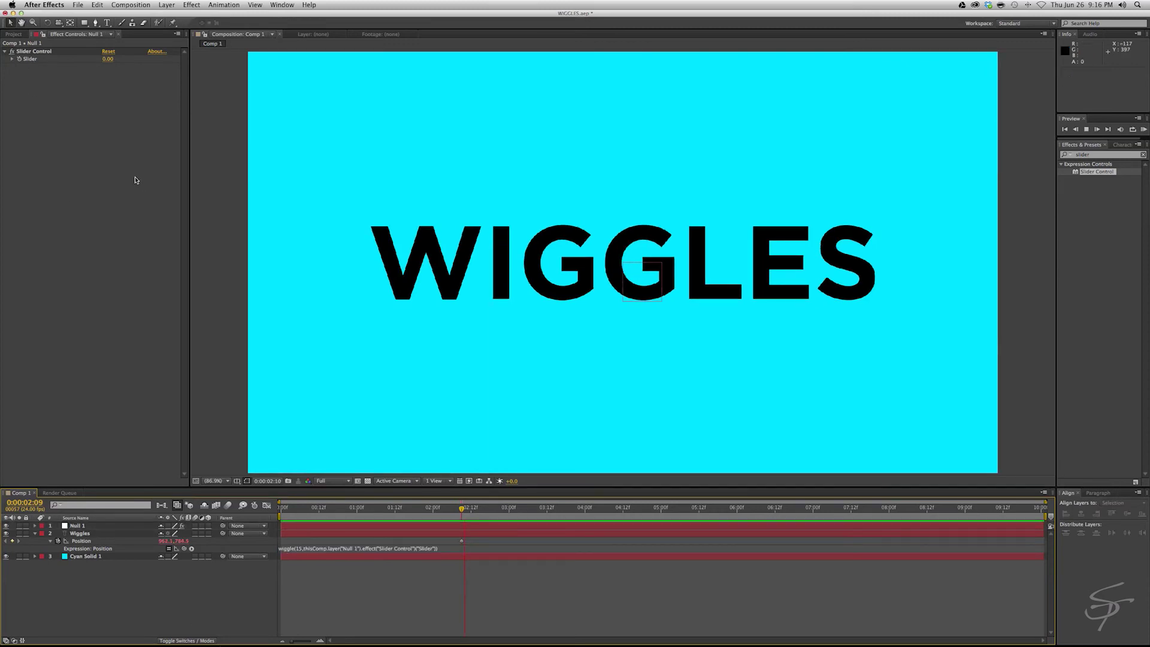
# Step: Set the Slider Control value to 25 and collapse the Wiggles properties
pyautogui.moveTo(108, 58); pyautogui.dragTo(315, 58)
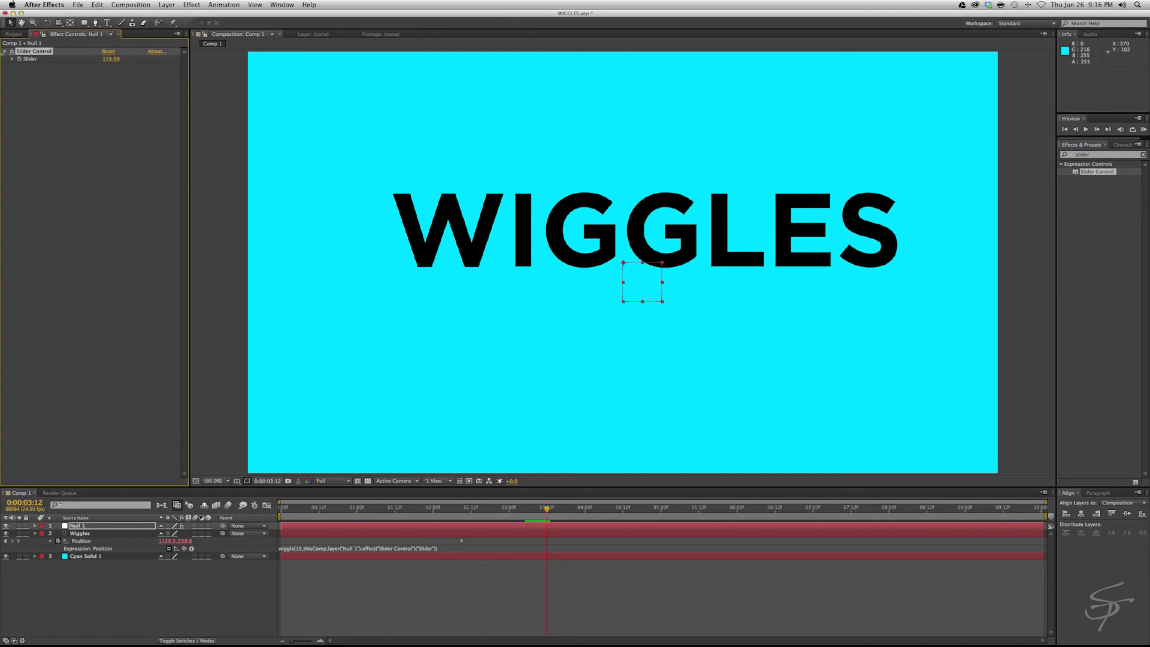
pyautogui.moveTo(110, 59); pyautogui.dragTo(71, 59)
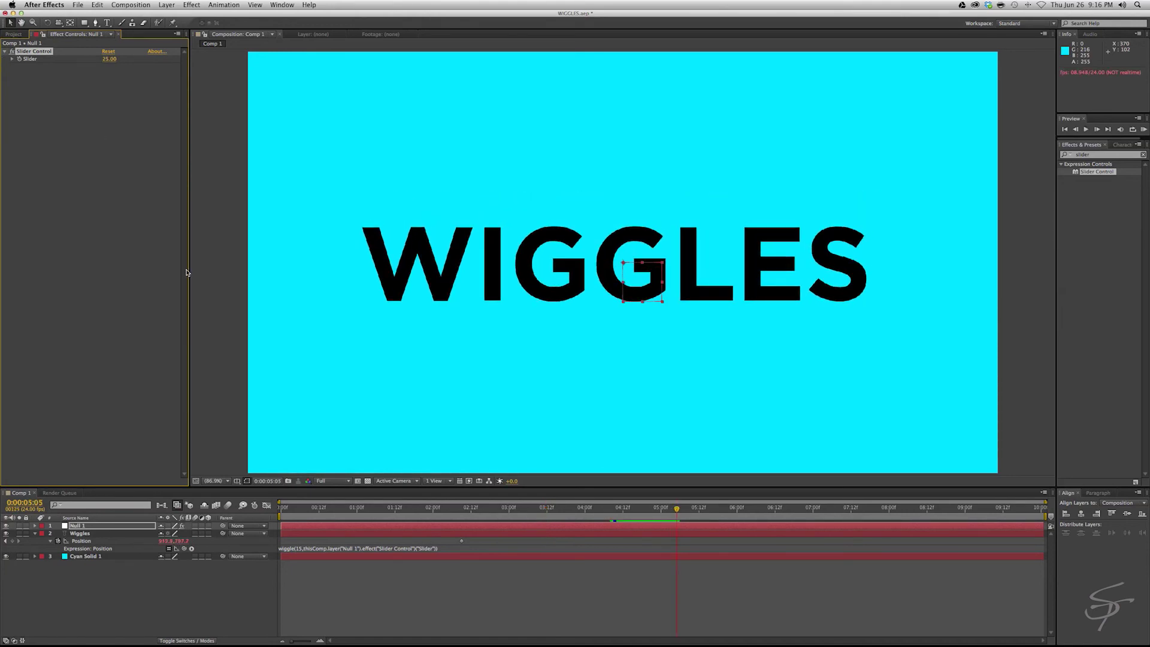
pyautogui.click(34, 533)
# Step: Create a new Spot light, Light 1, and dismiss the 2D-layers warning
pyautogui.click(76, 526)
pyautogui.click(94, 590)
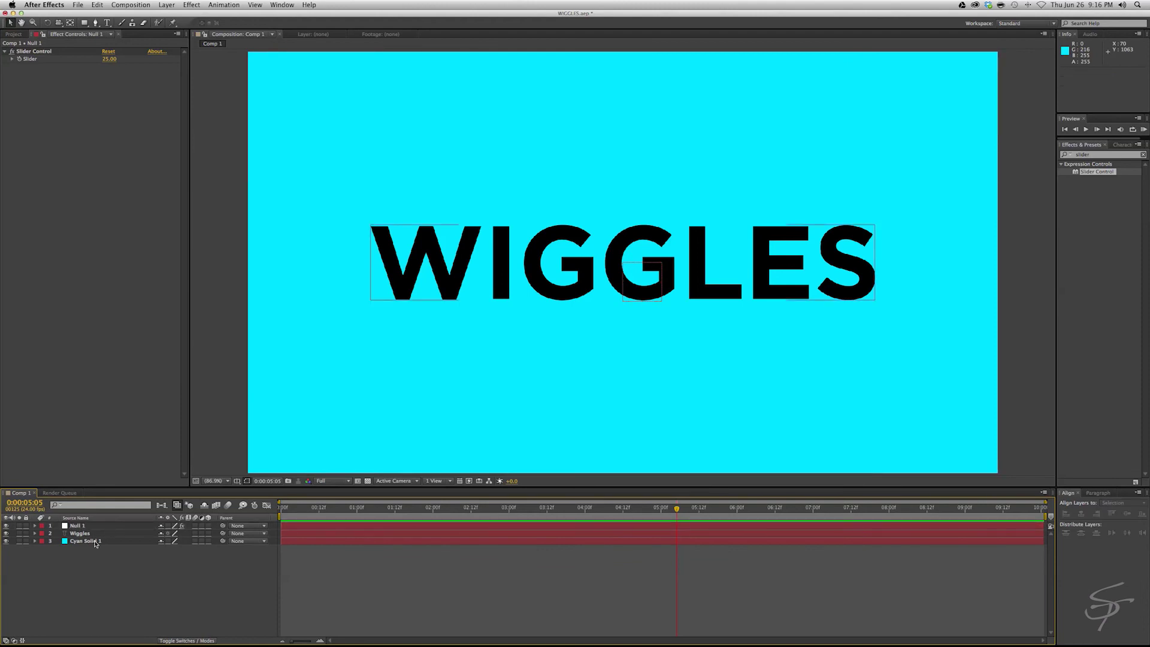
pyautogui.click(166, 5)
pyautogui.moveTo(167, 17)
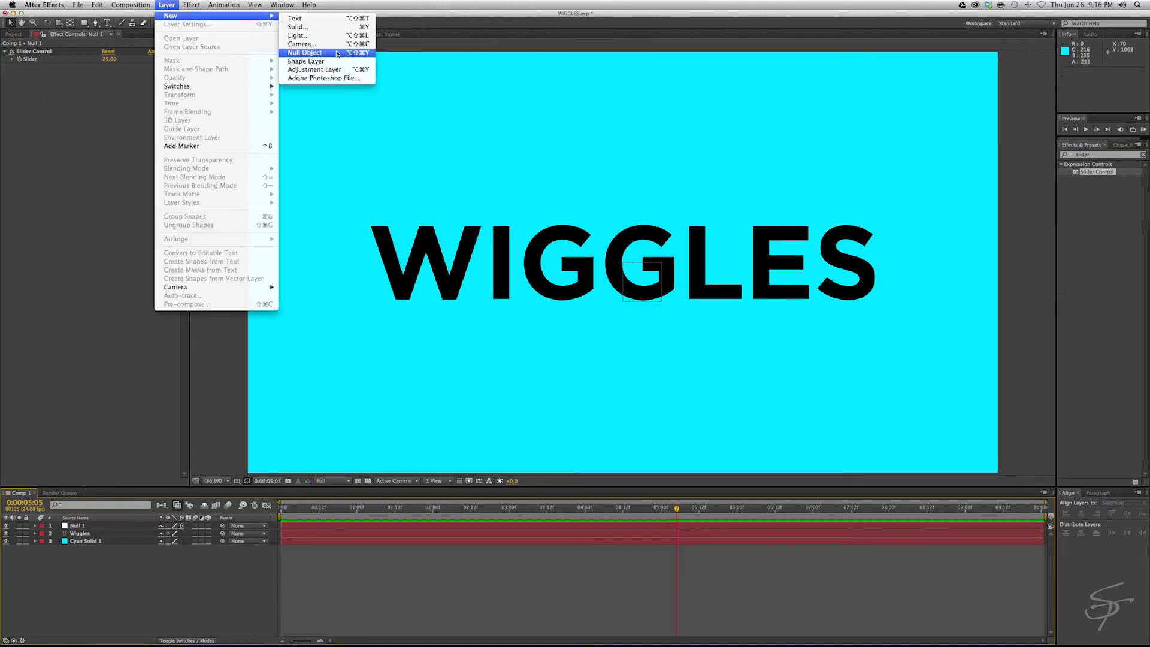
pyautogui.click(299, 34)
pyautogui.click(906, 126)
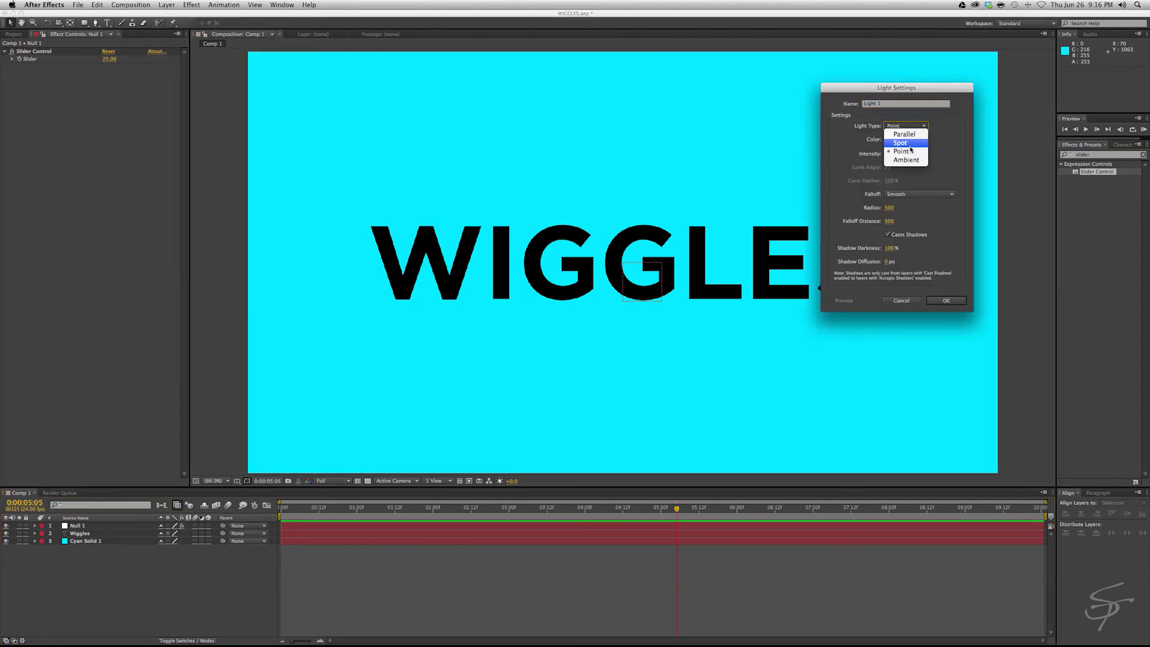
pyautogui.click(909, 144)
pyautogui.click(952, 301)
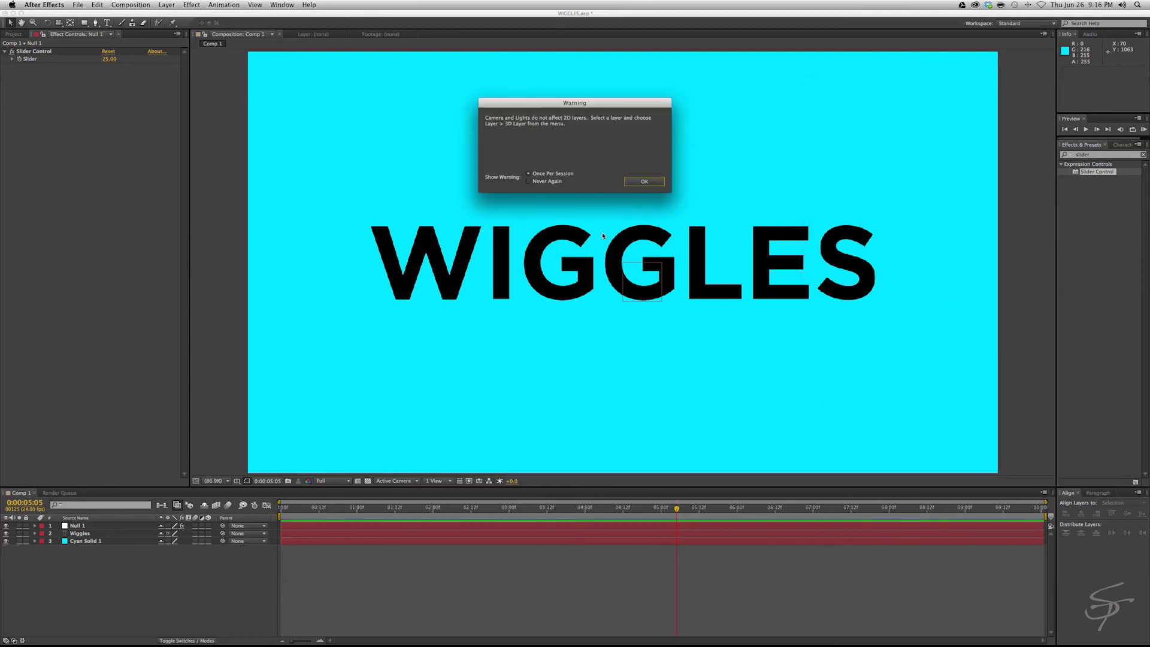
pyautogui.click(633, 180)
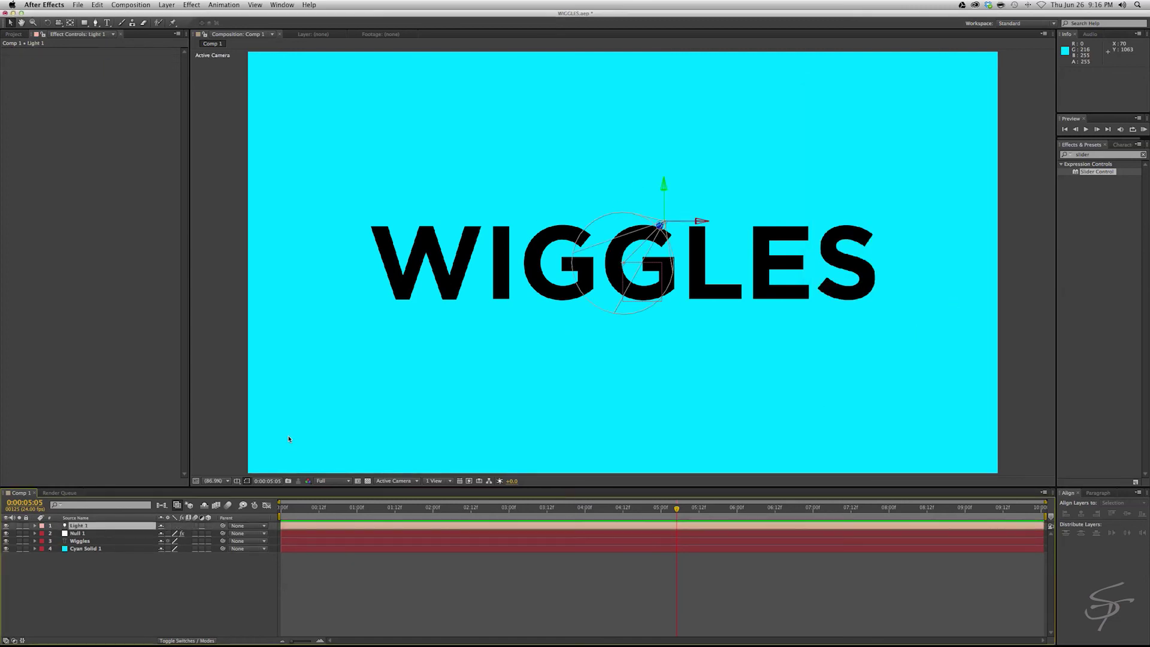
# Step: Turn on the 3D switch for the Wiggles and Cyan Solid 1 layers
pyautogui.click(208, 541)
pyautogui.click(208, 548)
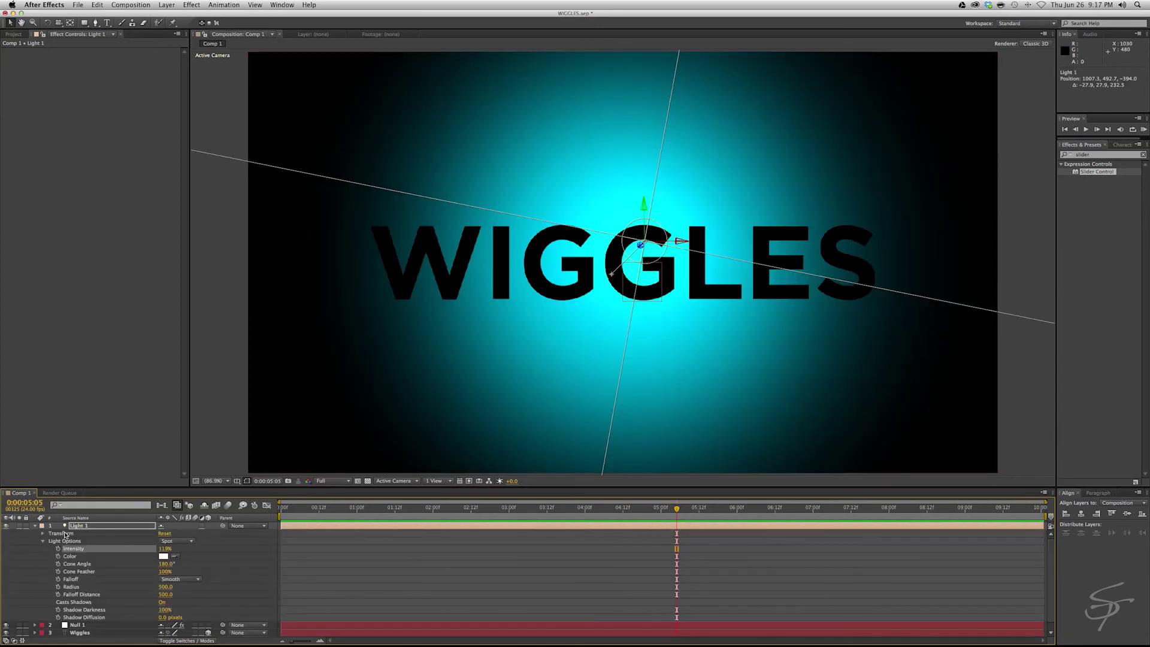
pyautogui.click(36, 526)
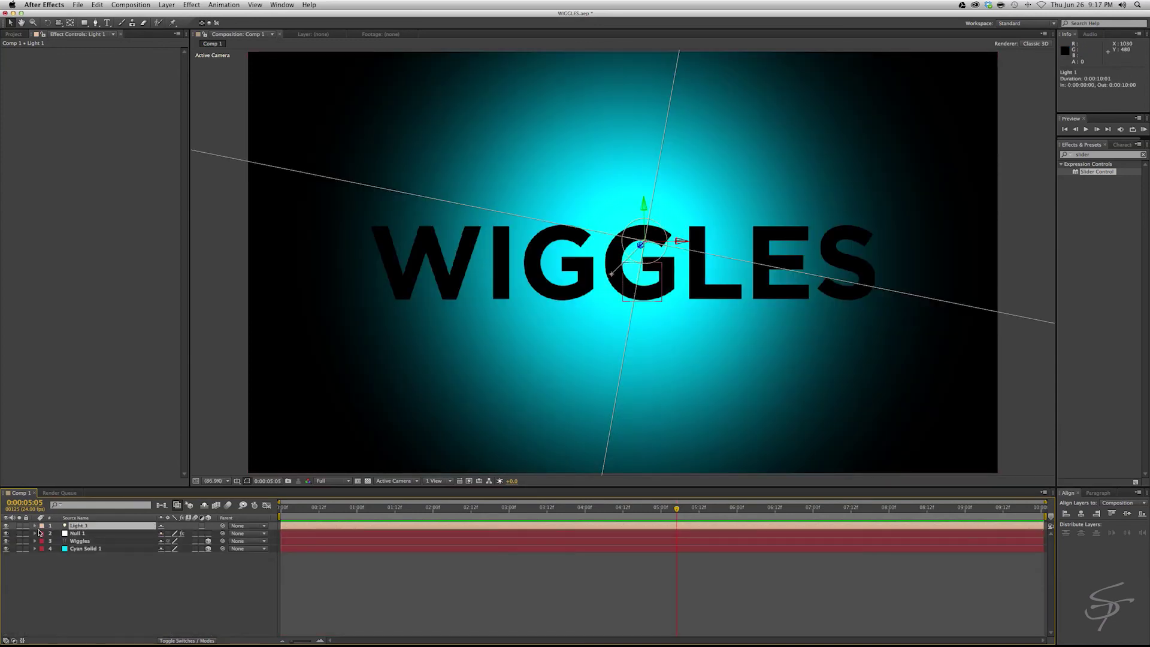
# Step: Add a wiggle(35,10) expression to Light 1's Intensity, then preview and scrub to 6 seconds
pyautogui.press('t')
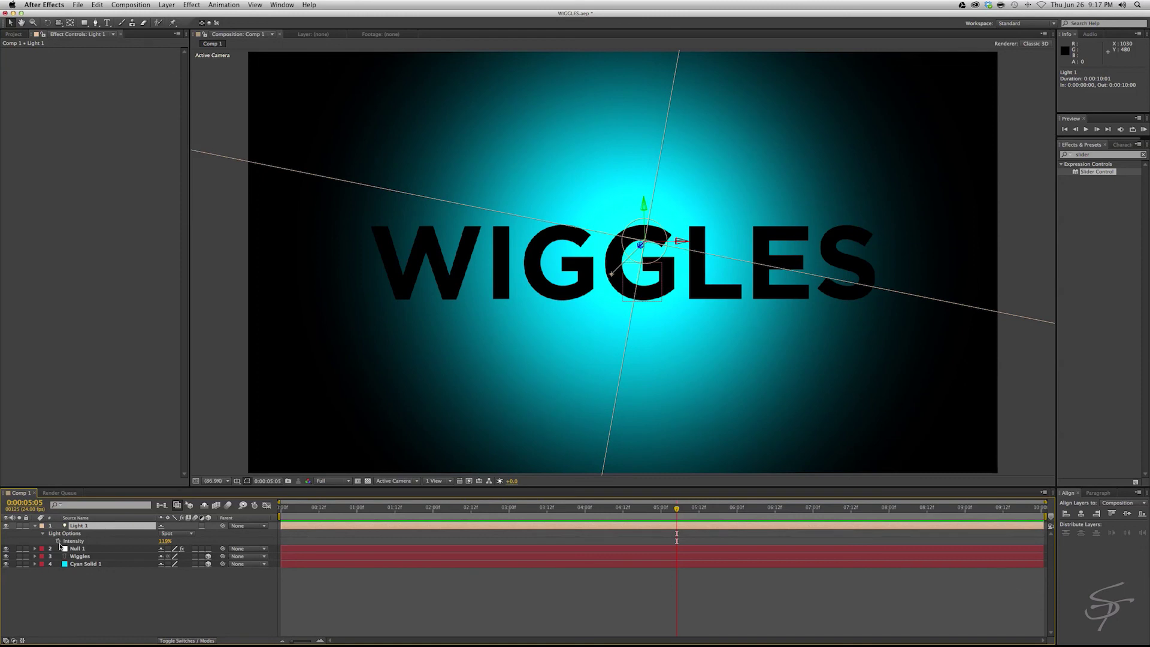
pyautogui.keyDown('alt'); pyautogui.click(58, 541); pyautogui.keyUp('alt')
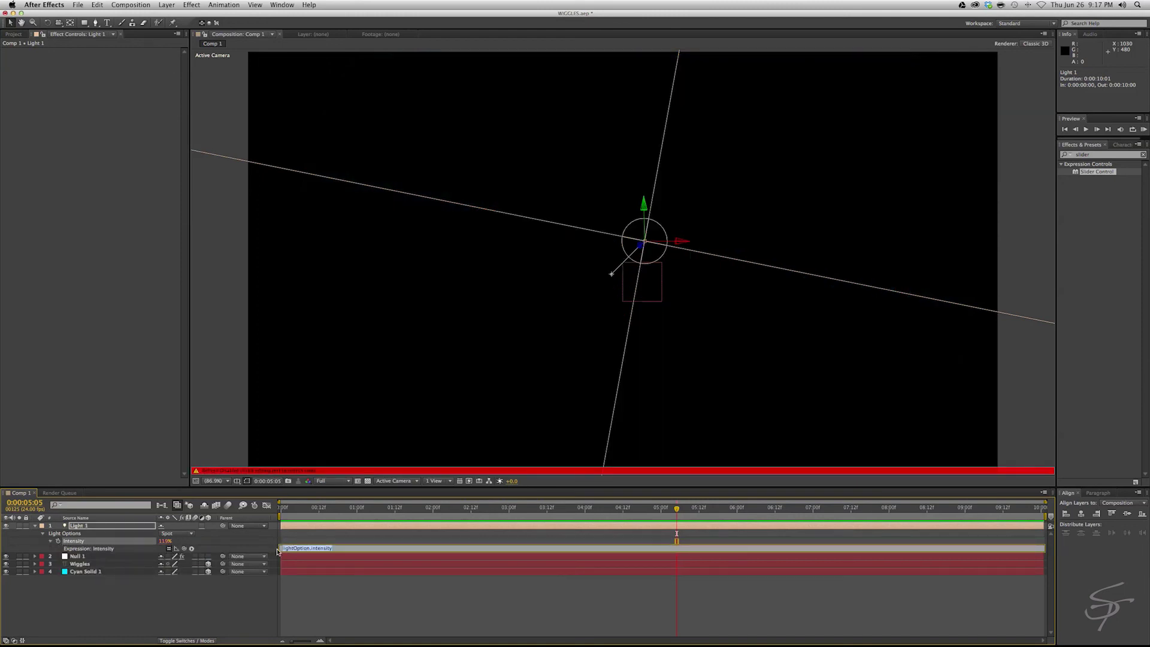
pyautogui.write('wiggle(35,10)')
pyautogui.click(690, 522)
pyautogui.press('KP_0')
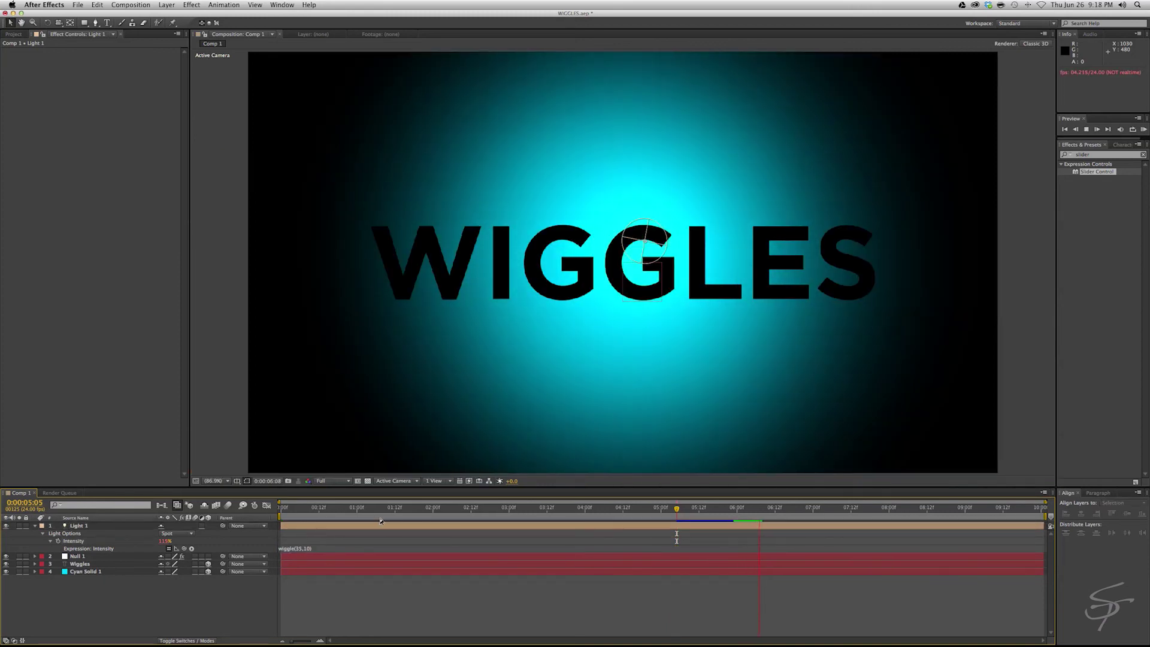
pyautogui.moveTo(765, 509); pyautogui.dragTo(738, 513)
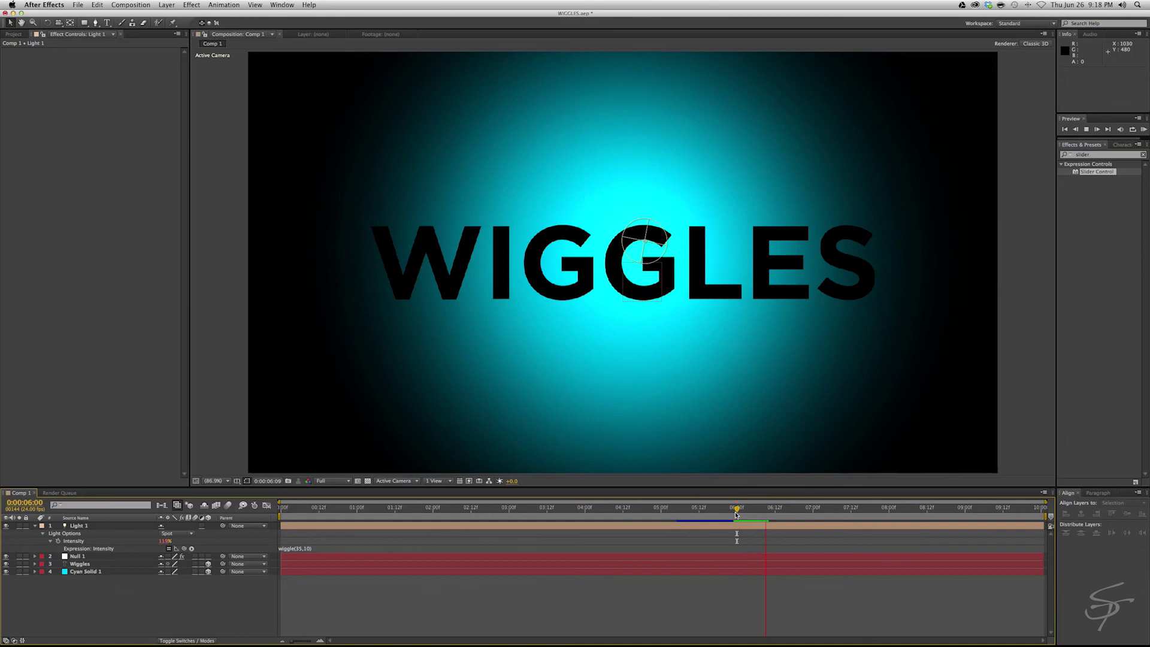